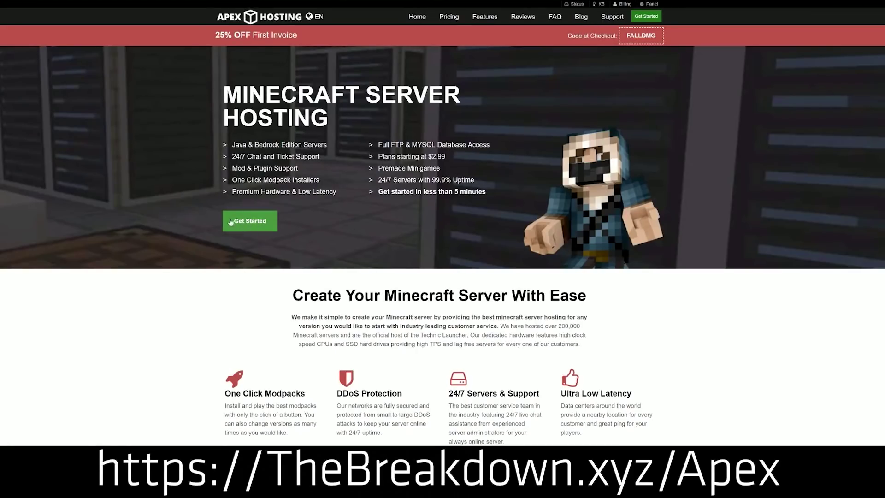
Review the Apex Hosting feature overview, highlighting 24/7 Servers & Support, Automated Backups and the other service descriptions
{"action": "scroll", "coordinate": [347, 277], "scroll_direction": "down", "scroll_amount": 4}
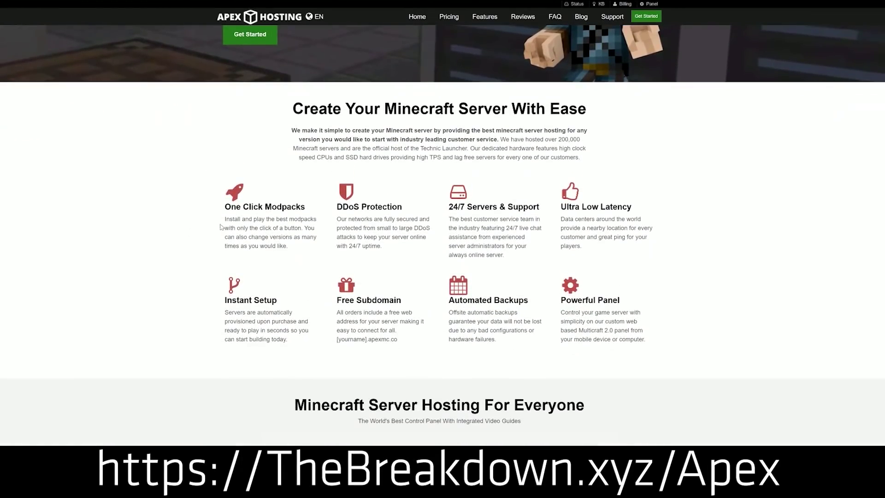
{"action": "left_click_drag", "start_coordinate": [224, 207], "coordinate": [540, 209]}
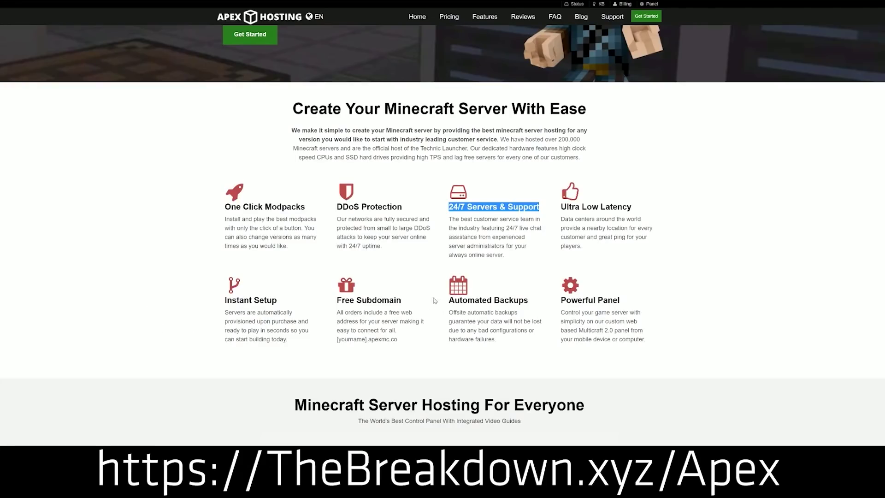
{"action": "left_click_drag", "start_coordinate": [447, 301], "coordinate": [507, 342]}
{"action": "left_click", "coordinate": [410, 304]}
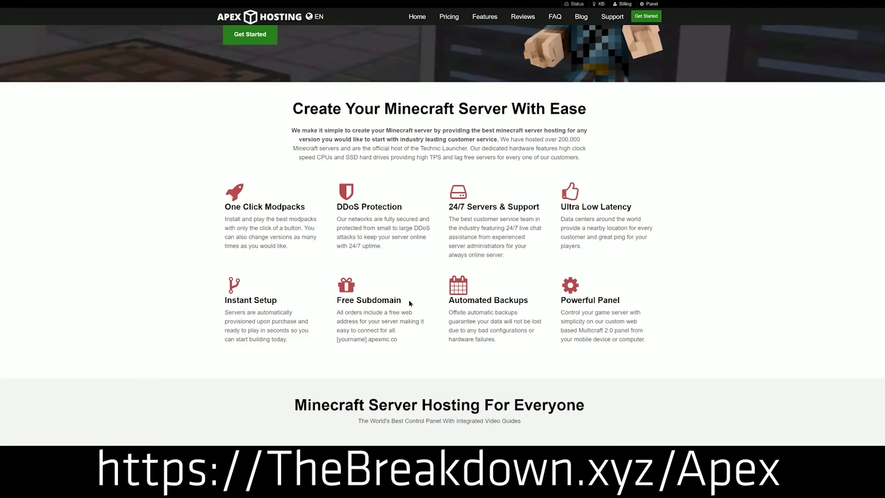
{"action": "left_click_drag", "start_coordinate": [288, 342], "coordinate": [225, 300]}
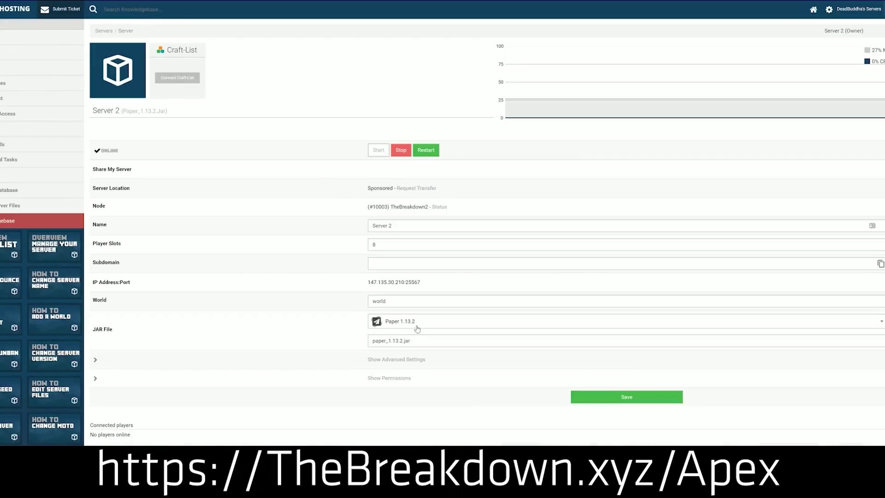
Browse the JAR versions available for Server 2, from the Paper builds back through the Minecraft snapshots and releases
{"action": "left_click", "coordinate": [418, 327]}
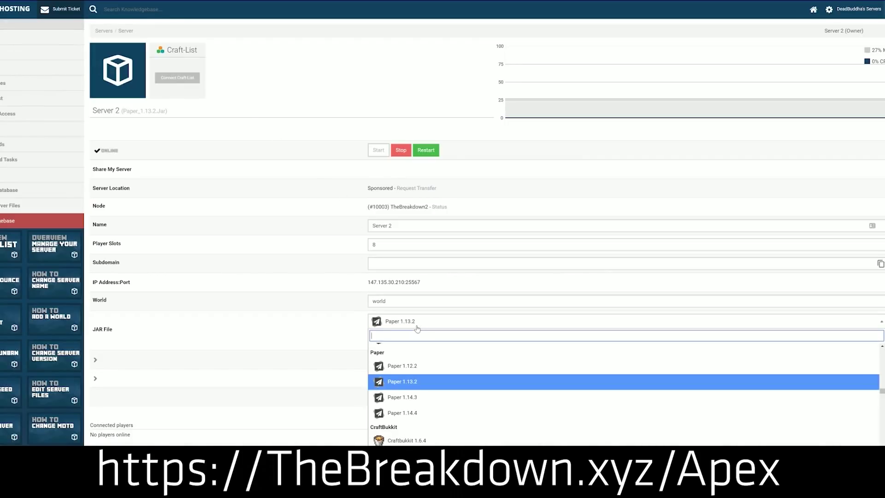
{"action": "scroll", "coordinate": [412, 385], "scroll_direction": "down", "scroll_amount": 3}
{"action": "scroll", "coordinate": [411, 400], "scroll_direction": "up", "scroll_amount": 5}
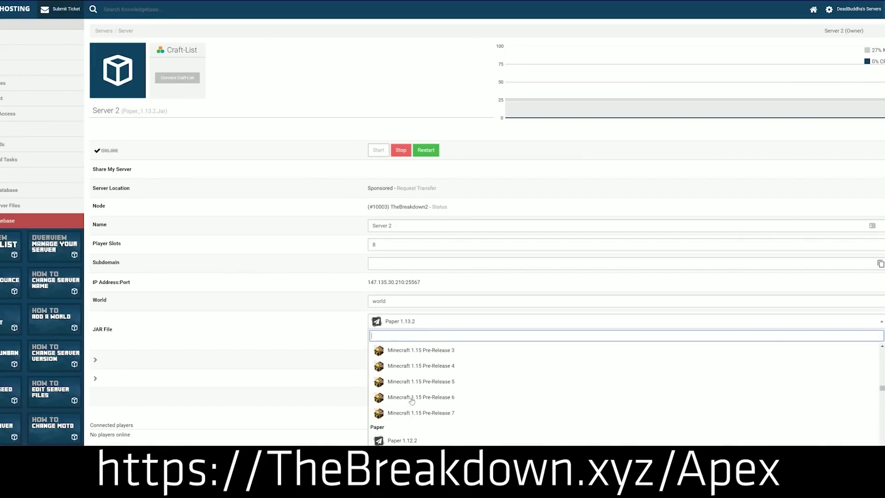
{"action": "scroll", "coordinate": [411, 400], "scroll_direction": "up", "scroll_amount": 3}
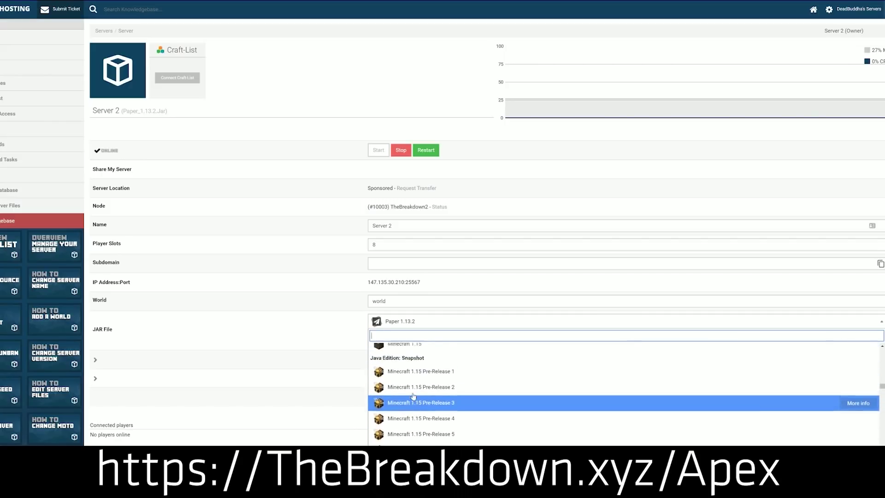
{"action": "scroll", "coordinate": [413, 396], "scroll_direction": "up", "scroll_amount": 4}
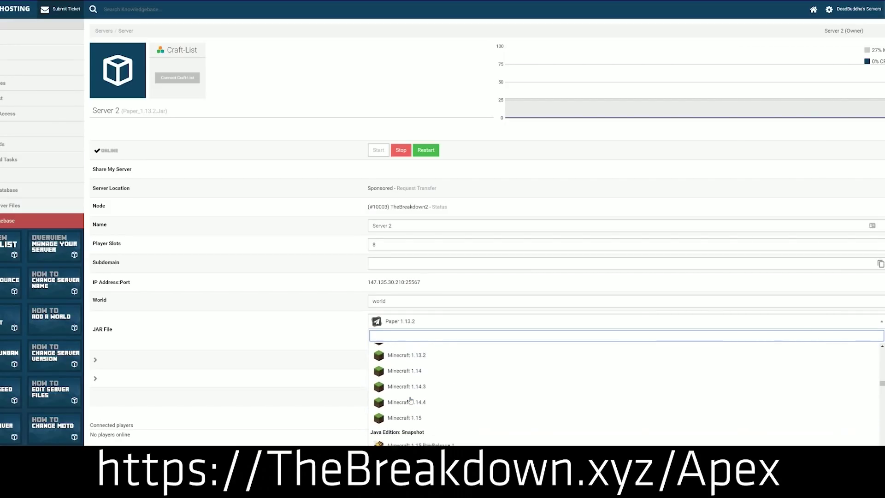
{"action": "scroll", "coordinate": [410, 400], "scroll_direction": "down", "scroll_amount": 1}
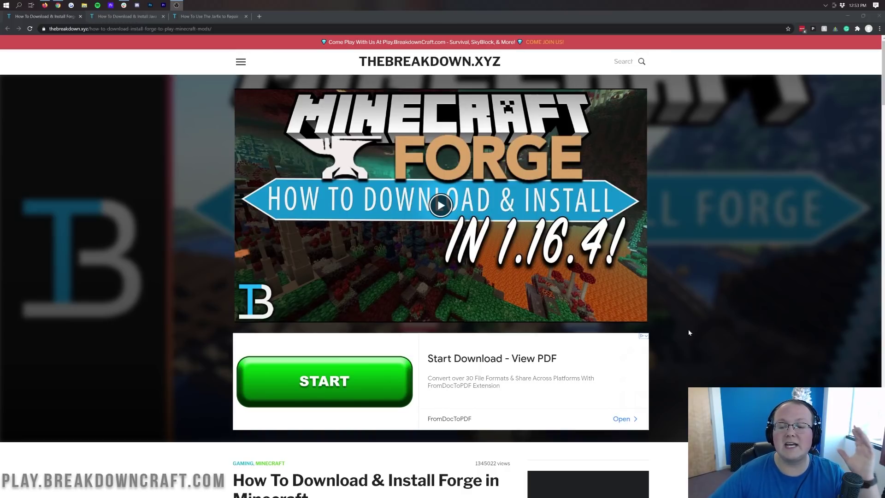
Look through the article on downloading and installing Forge, including its download links and the Step 1 instructions
{"action": "scroll", "coordinate": [690, 333], "scroll_direction": "down", "scroll_amount": 4}
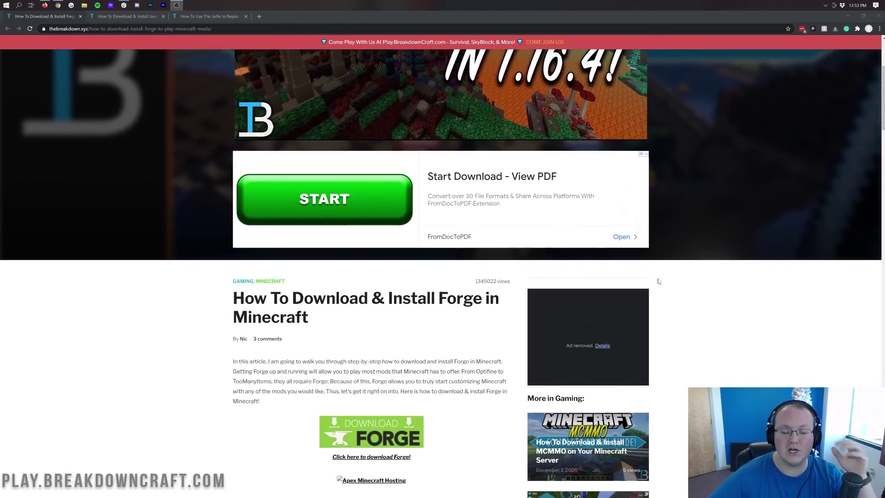
{"action": "scroll", "coordinate": [659, 282], "scroll_direction": "down", "scroll_amount": 2}
{"action": "scroll", "coordinate": [422, 249], "scroll_direction": "down", "scroll_amount": 2}
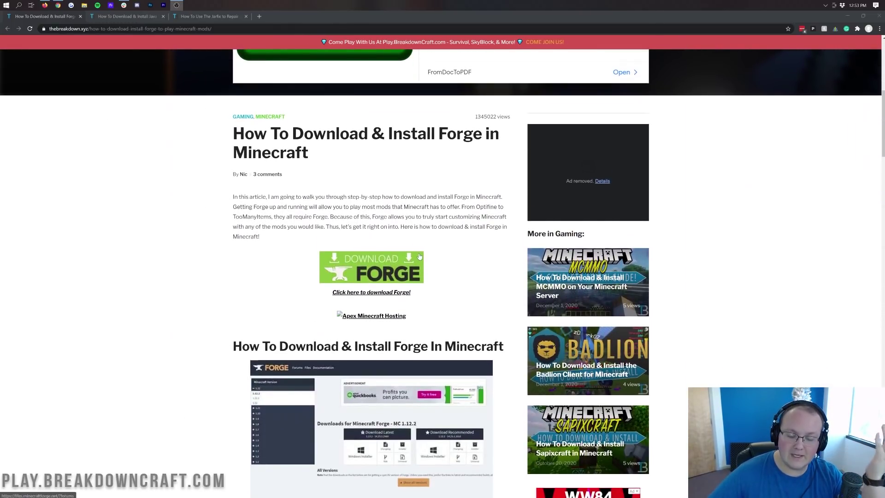
{"action": "scroll", "coordinate": [392, 249], "scroll_direction": "down", "scroll_amount": 8}
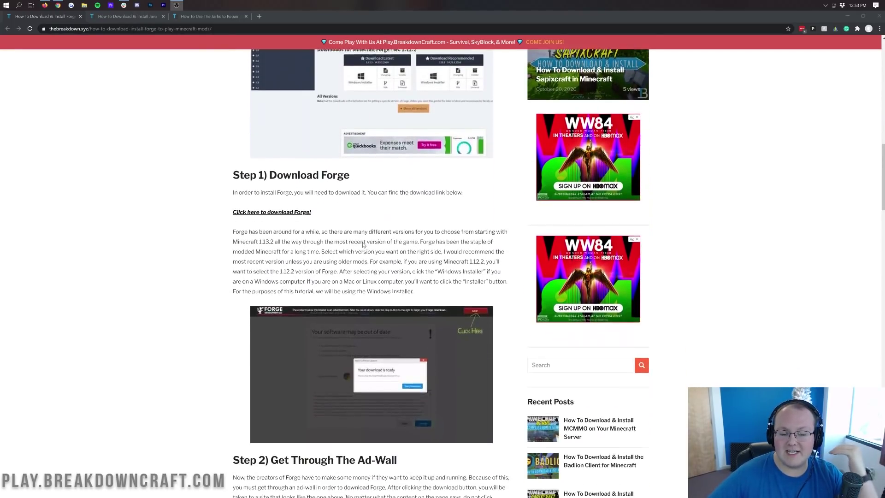
{"action": "scroll", "coordinate": [363, 244], "scroll_direction": "down", "scroll_amount": 4}
{"action": "scroll", "coordinate": [363, 237], "scroll_direction": "up", "scroll_amount": 9}
{"action": "scroll", "coordinate": [363, 238], "scroll_direction": "up", "scroll_amount": 1}
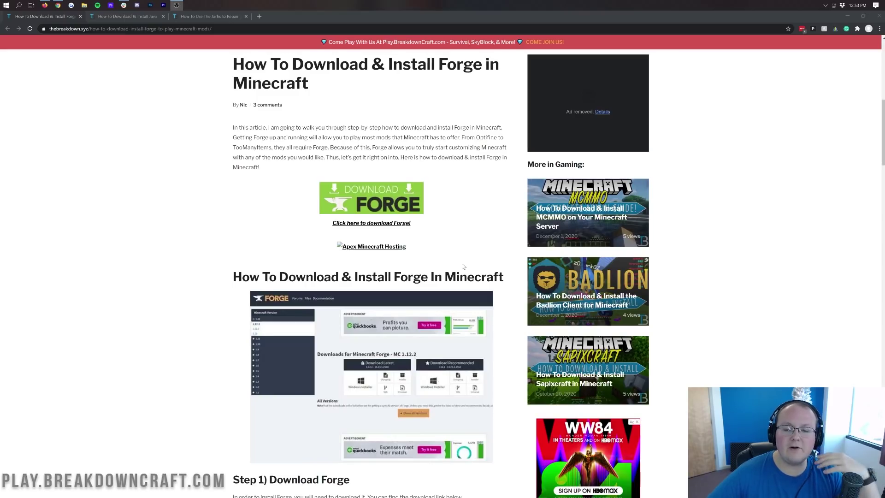
{"action": "scroll", "coordinate": [457, 267], "scroll_direction": "up", "scroll_amount": 2}
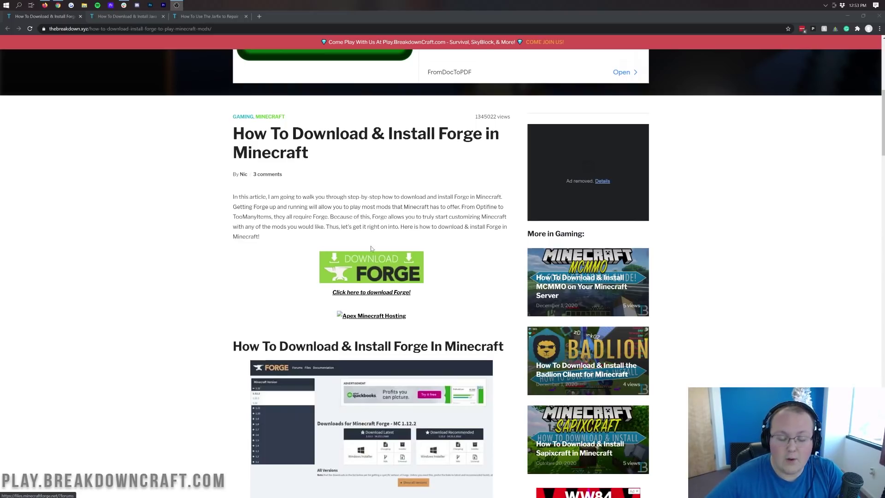
Open the Forge downloads site from the article's download link
{"action": "scroll", "coordinate": [372, 246], "scroll_direction": "down", "scroll_amount": 5}
{"action": "scroll", "coordinate": [370, 243], "scroll_direction": "down", "scroll_amount": 3}
{"action": "scroll", "coordinate": [366, 235], "scroll_direction": "up", "scroll_amount": 7}
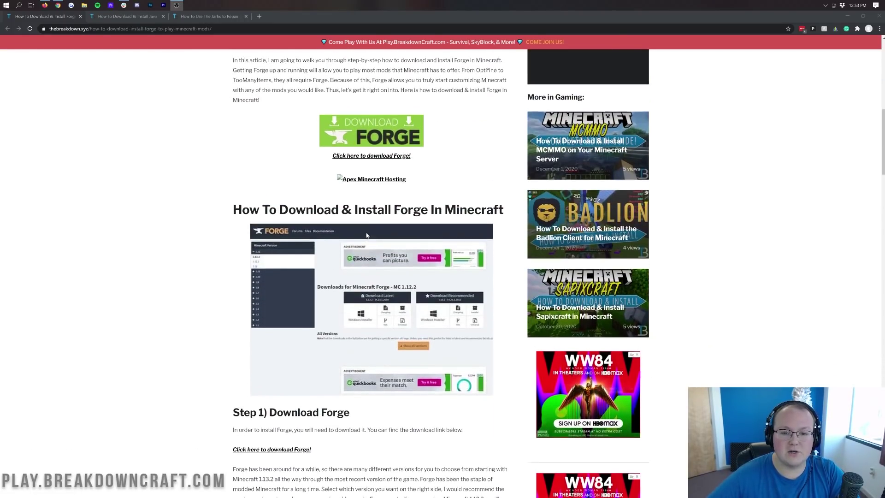
{"action": "left_click", "coordinate": [354, 246]}
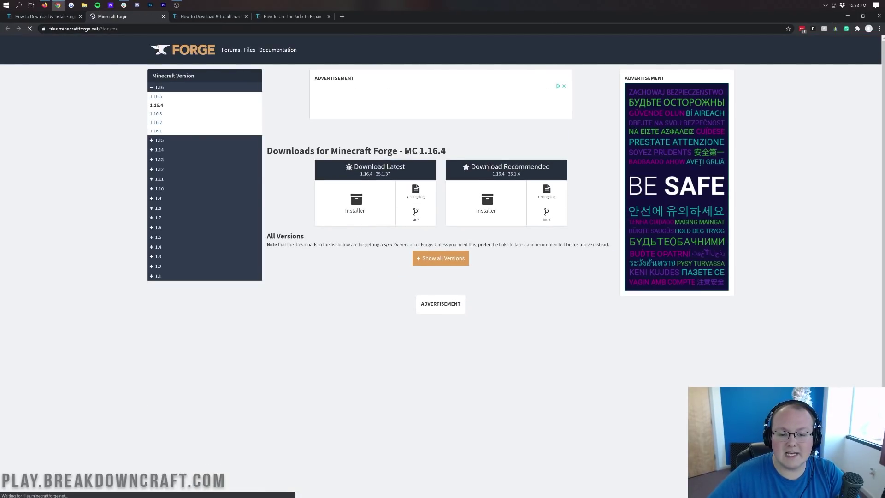
Check the Minecraft version in the downloads heading and switch the Forge downloads page to version 1.16.5
{"action": "left_click_drag", "start_coordinate": [404, 151], "coordinate": [454, 147]}
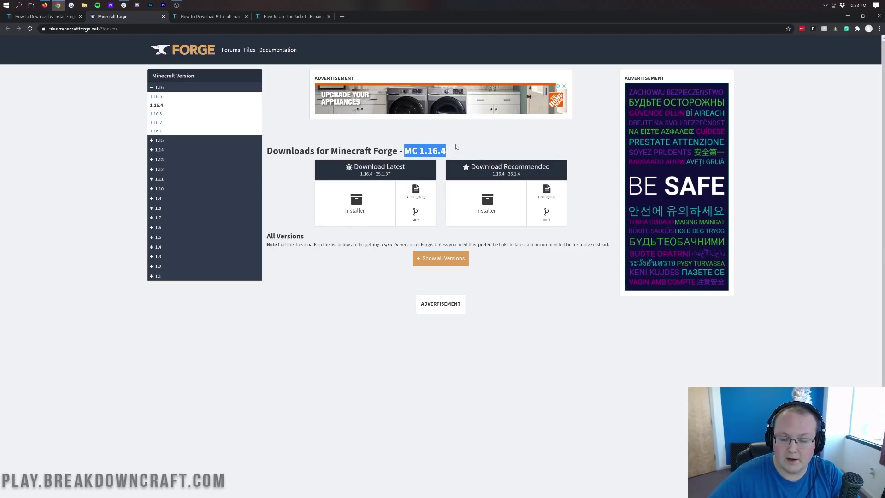
{"action": "left_click", "coordinate": [449, 148]}
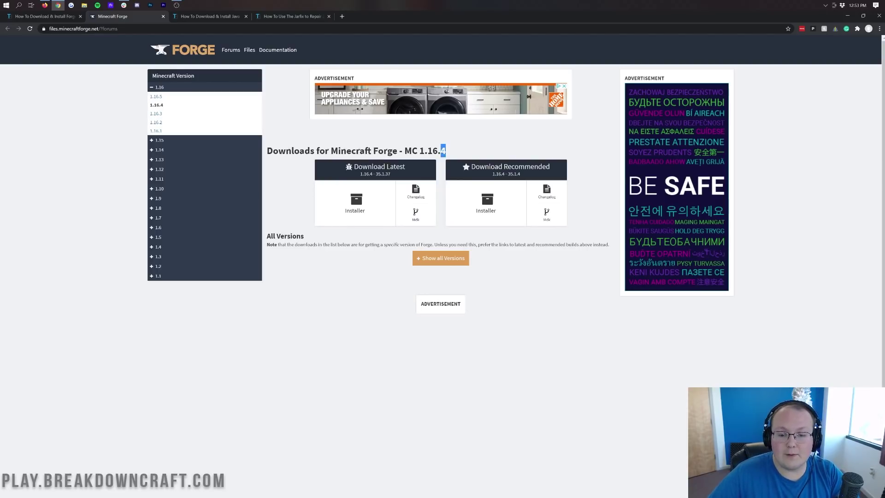
{"action": "left_click_drag", "start_coordinate": [446, 151], "coordinate": [405, 151]}
{"action": "left_click", "coordinate": [405, 151]}
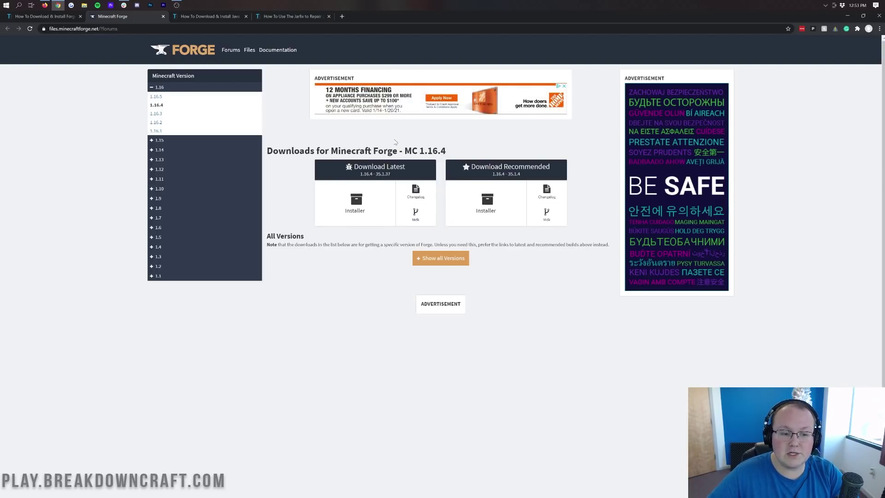
{"action": "left_click", "coordinate": [169, 89]}
{"action": "left_click", "coordinate": [159, 89]}
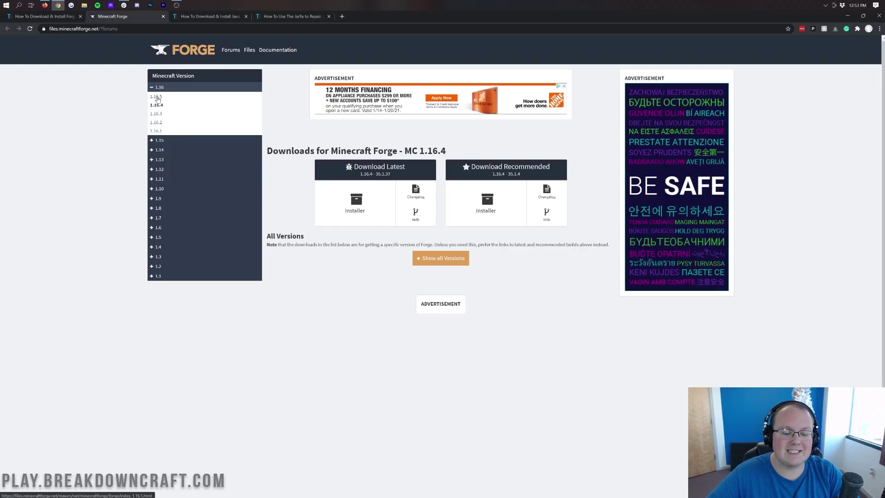
{"action": "left_click", "coordinate": [157, 97]}
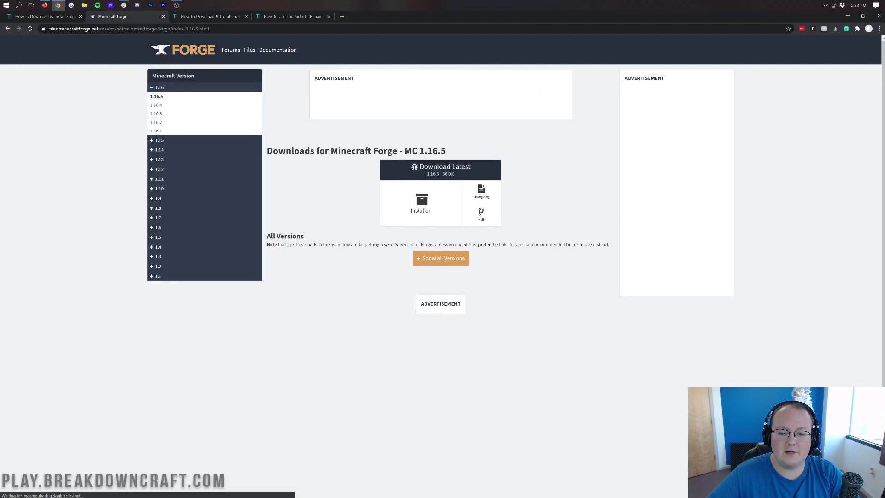
Download the latest Forge installer for Minecraft 1.16.5, skipping the advertisement page and keeping the flagged .jar file
{"action": "left_click_drag", "start_coordinate": [404, 152], "coordinate": [458, 152]}
{"action": "left_click", "coordinate": [458, 153]}
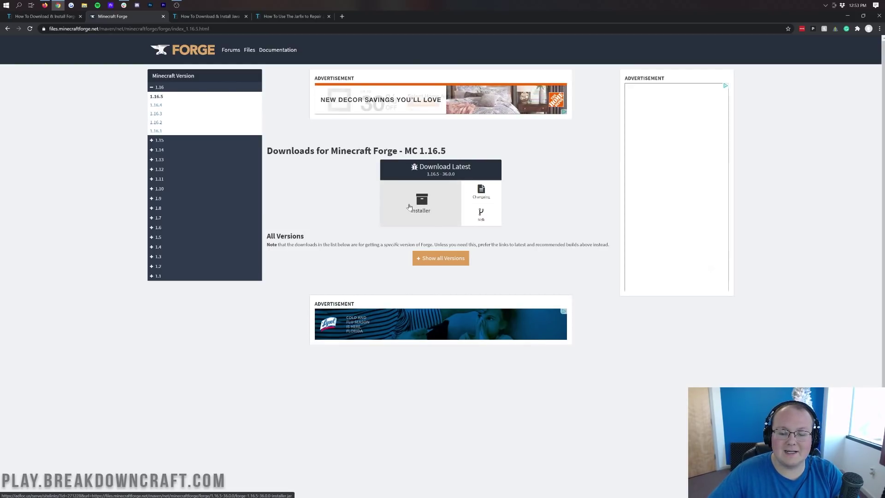
{"action": "left_click", "coordinate": [422, 200]}
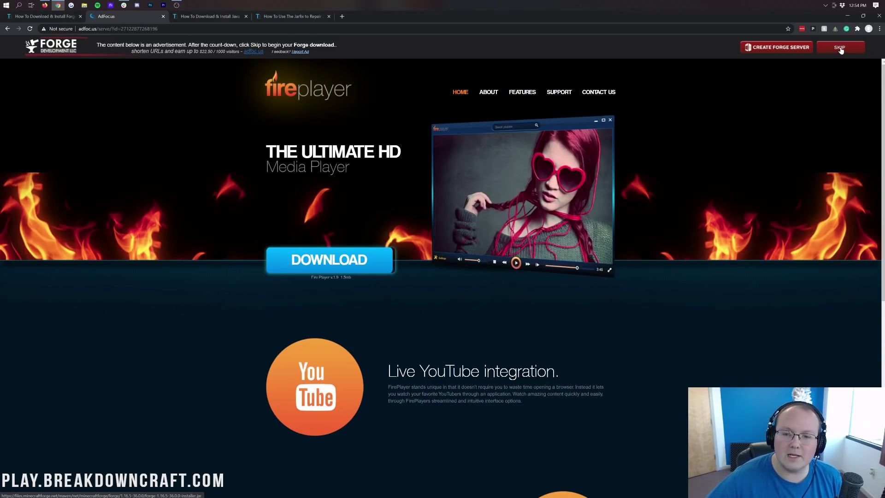
{"action": "left_click", "coordinate": [840, 48]}
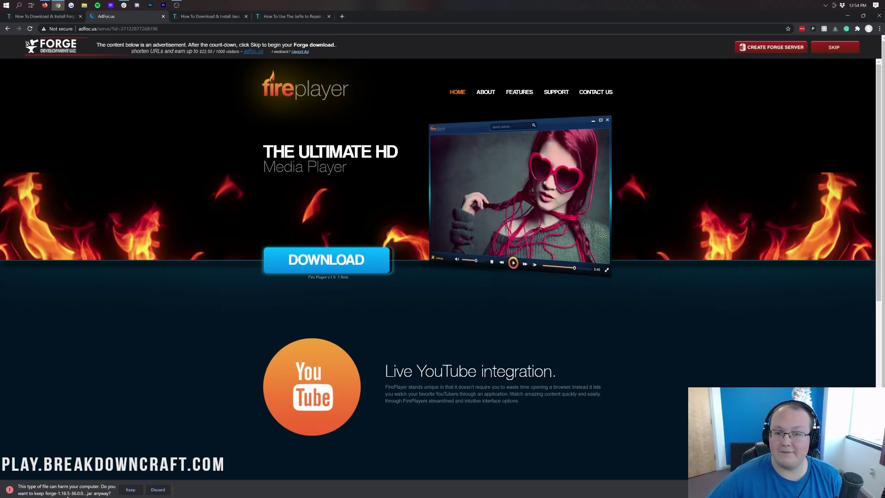
{"action": "left_click", "coordinate": [130, 490]}
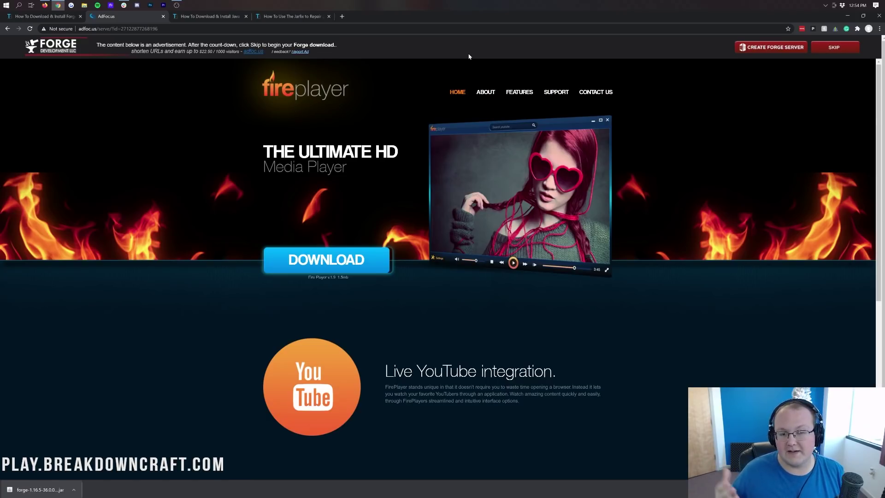
Show the Java download article, minimize the browser and move the Forge installer file towards the middle of the desktop
{"action": "left_click", "coordinate": [198, 16]}
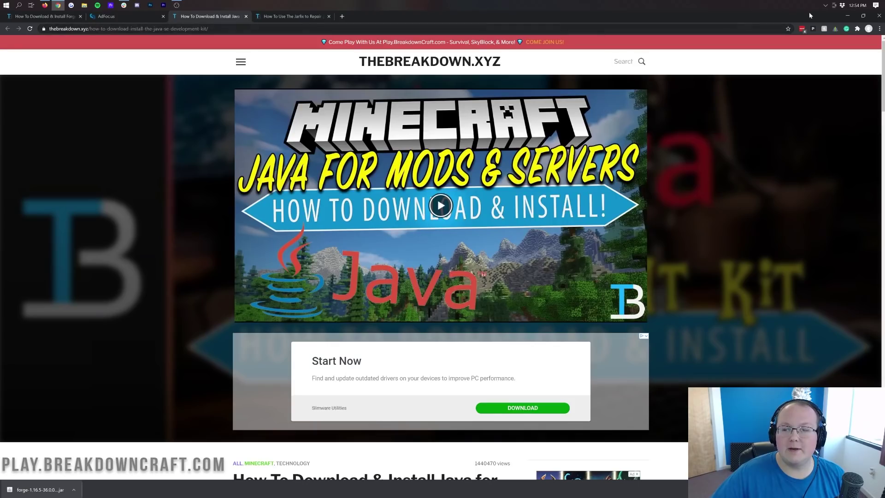
{"action": "left_click", "coordinate": [848, 15]}
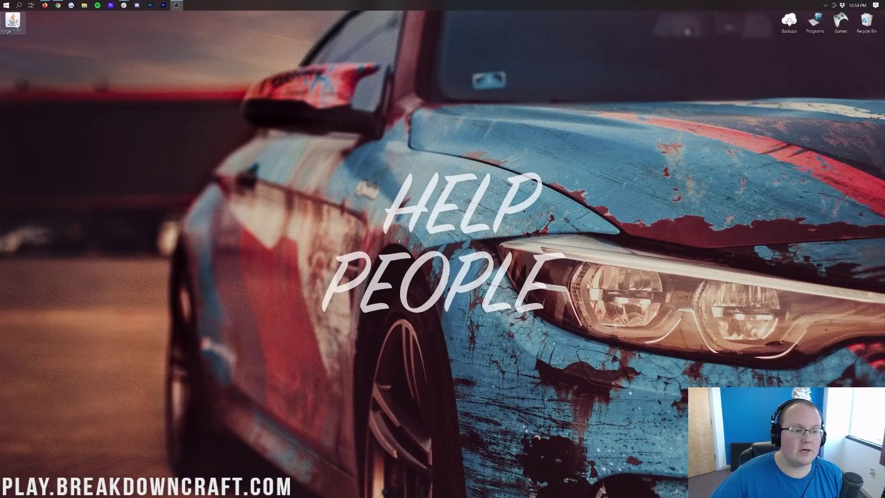
{"action": "left_click_drag", "start_coordinate": [16, 25], "coordinate": [419, 138]}
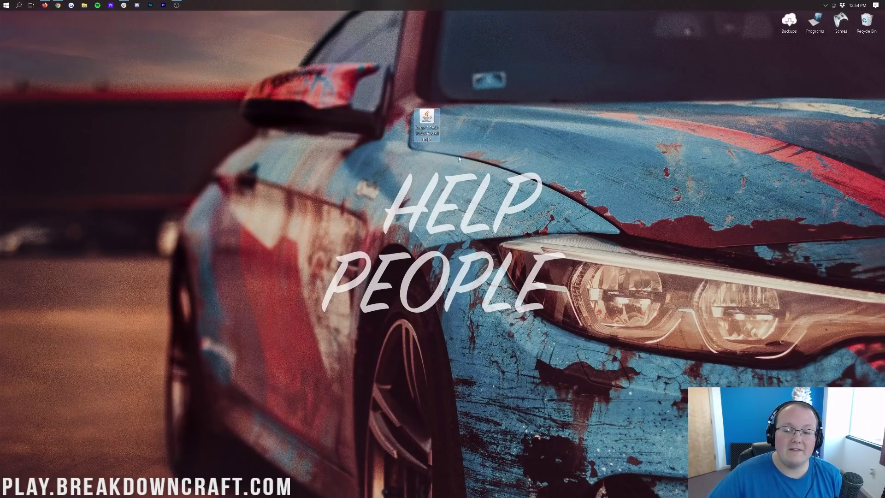
Check the Downloads folder through a system search, closing it after moving the desktop's Forge installer icon clear of the window
{"action": "left_click", "coordinate": [3, 6]}
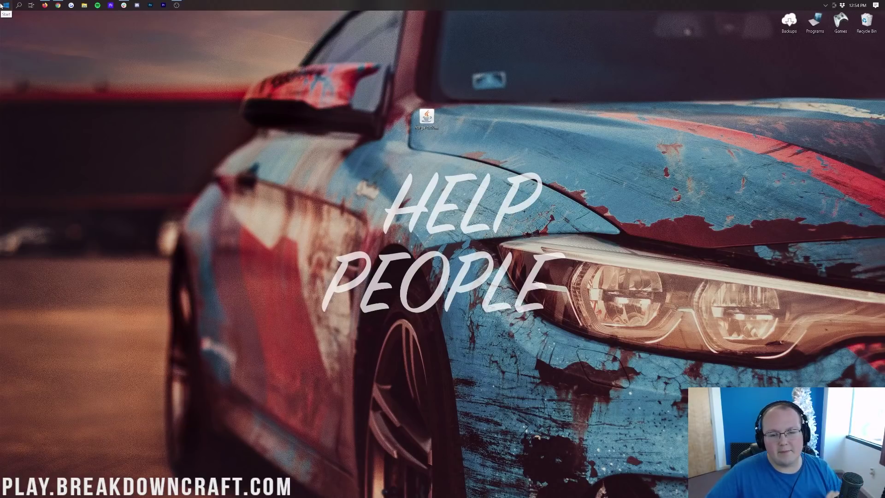
{"action": "type", "text": "downl"}
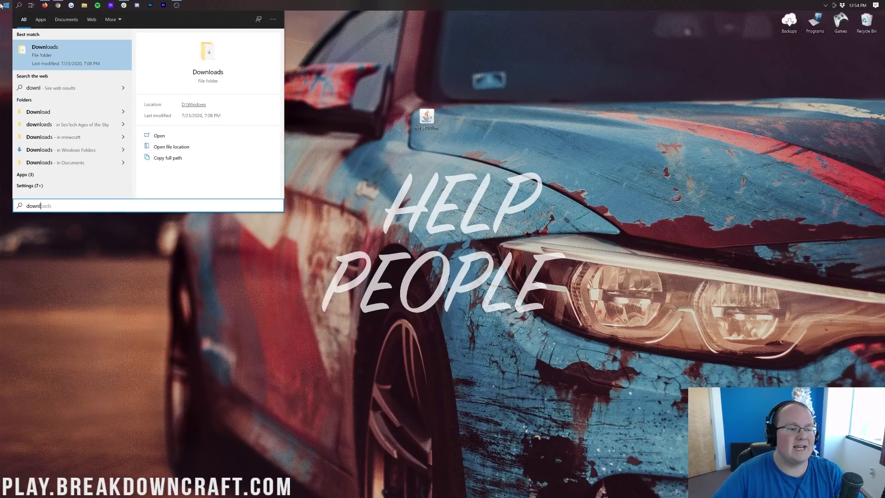
{"action": "left_click", "coordinate": [80, 64]}
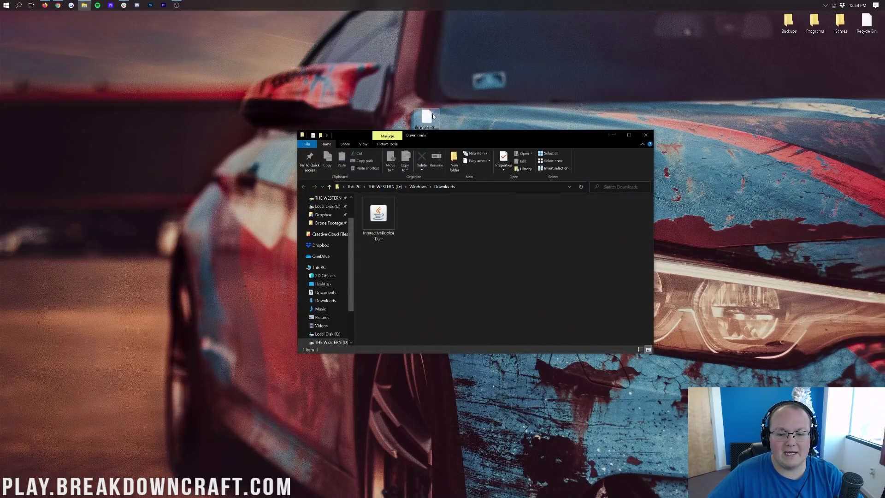
{"action": "left_click_drag", "start_coordinate": [426, 116], "coordinate": [427, 90]}
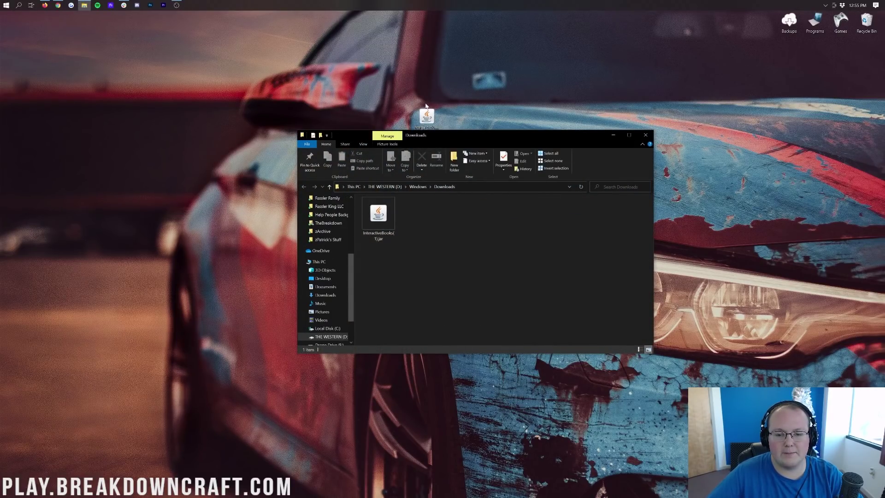
{"action": "left_click", "coordinate": [644, 136]}
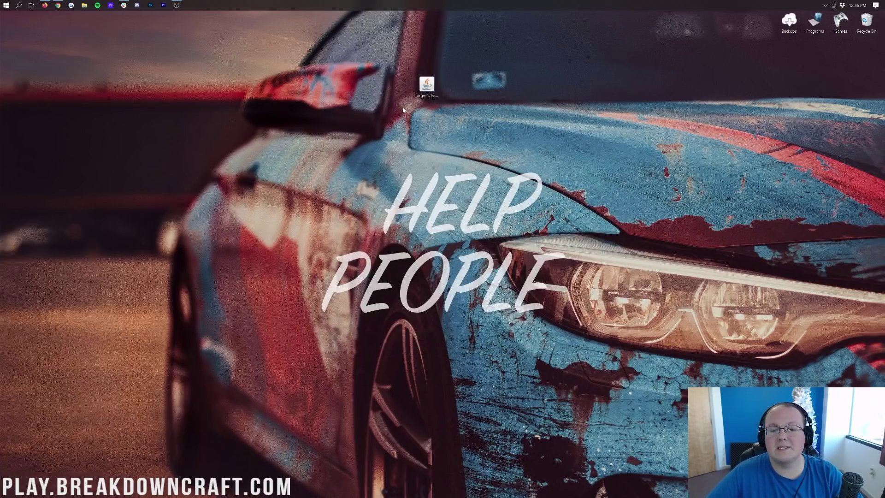
Open the Forge installer .jar file with Java(TM) Platform SE binary
{"action": "right_click", "coordinate": [425, 86]}
{"action": "left_click", "coordinate": [455, 128]}
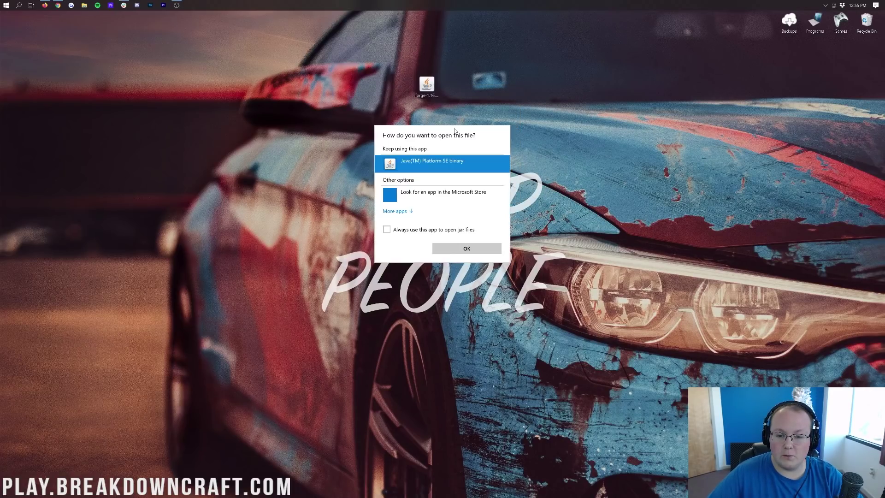
{"action": "left_click", "coordinate": [458, 252]}
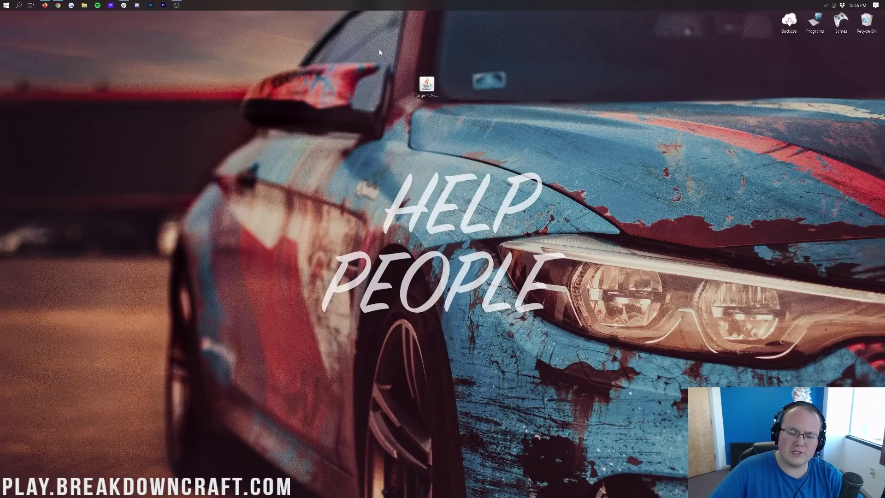
{"action": "right_click", "coordinate": [427, 85]}
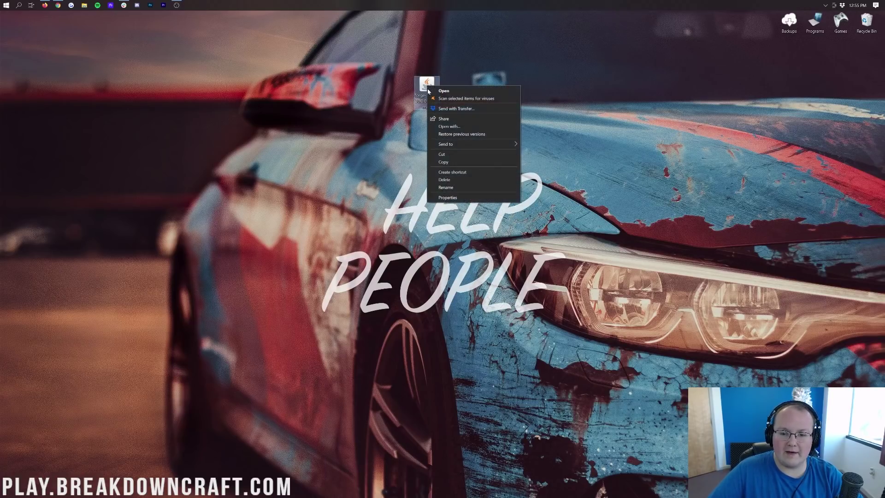
{"action": "left_click", "coordinate": [457, 126]}
{"action": "left_click", "coordinate": [482, 98]}
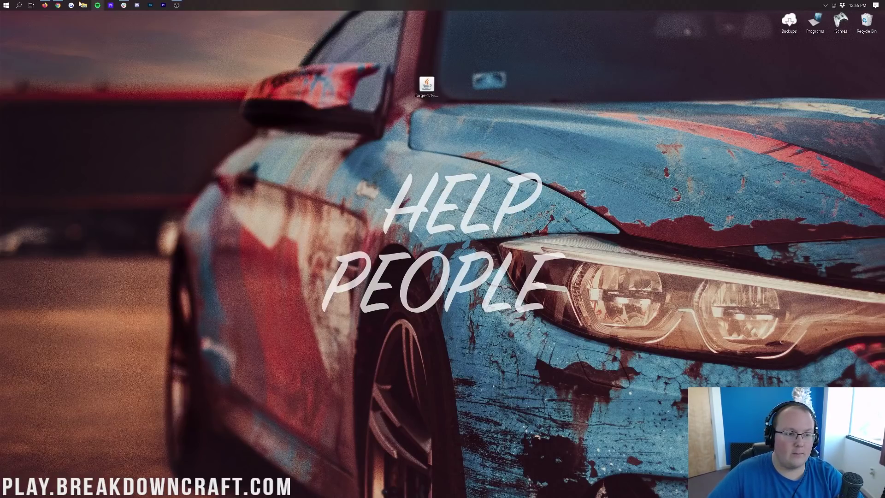
Switch to the browser and examine the Java article's download link and its download and installation steps for Minecraft
{"action": "left_click", "coordinate": [58, 5]}
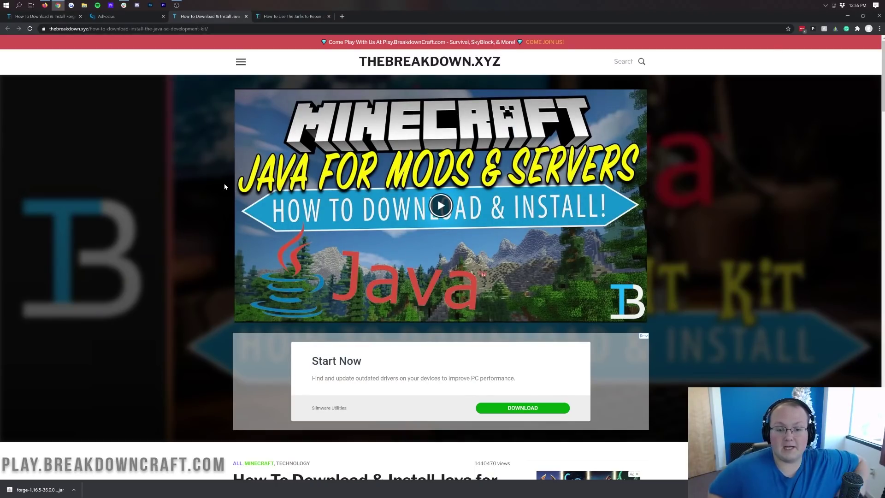
{"action": "scroll", "coordinate": [233, 186], "scroll_direction": "down", "scroll_amount": 1}
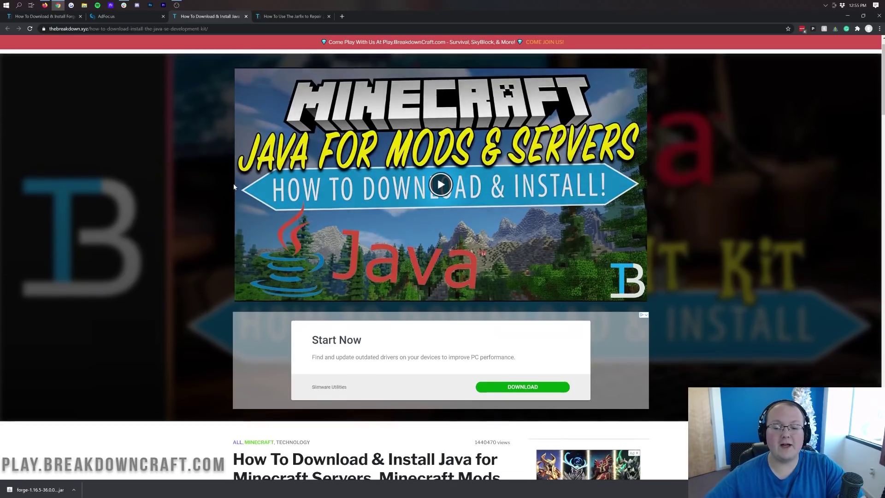
{"action": "scroll", "coordinate": [233, 186], "scroll_direction": "down", "scroll_amount": 3}
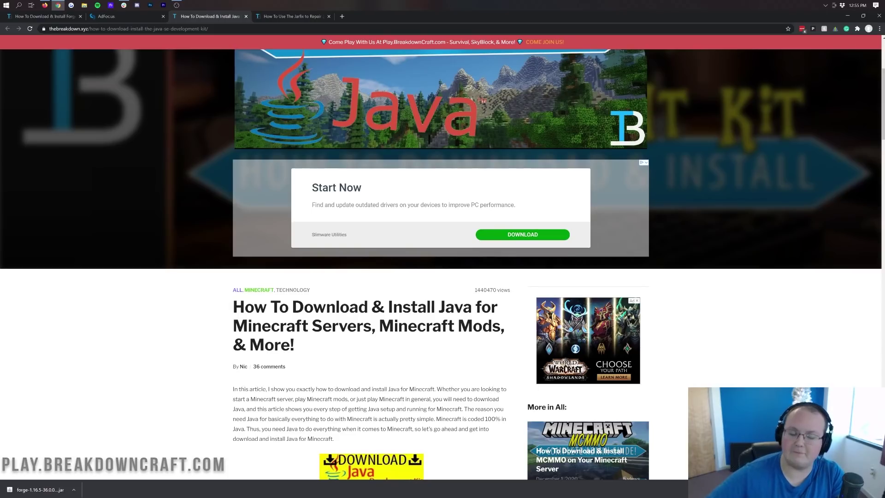
{"action": "scroll", "coordinate": [466, 318], "scroll_direction": "down", "scroll_amount": 3}
{"action": "scroll", "coordinate": [466, 318], "scroll_direction": "down", "scroll_amount": 6}
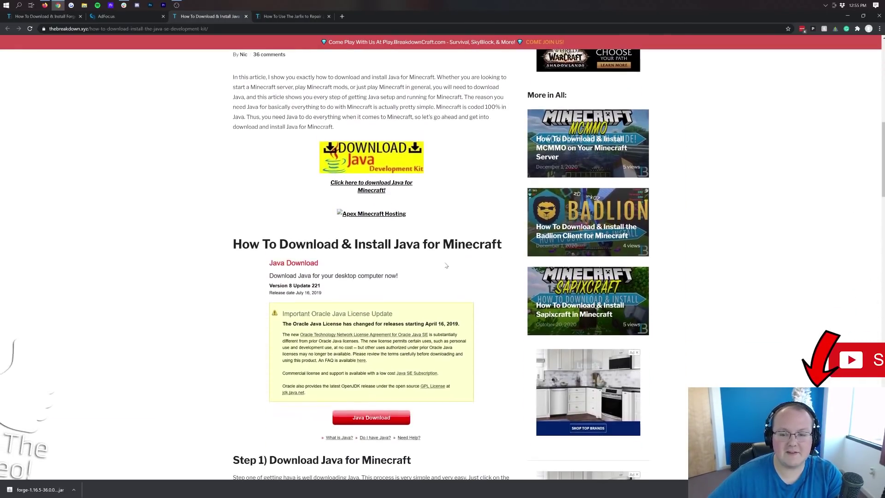
{"action": "scroll", "coordinate": [371, 277], "scroll_direction": "down", "scroll_amount": 10}
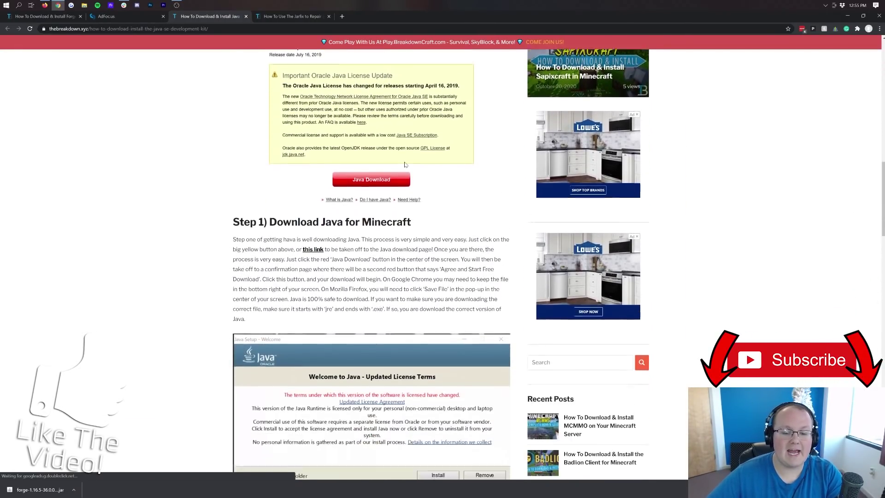
{"action": "scroll", "coordinate": [357, 264], "scroll_direction": "up", "scroll_amount": 4}
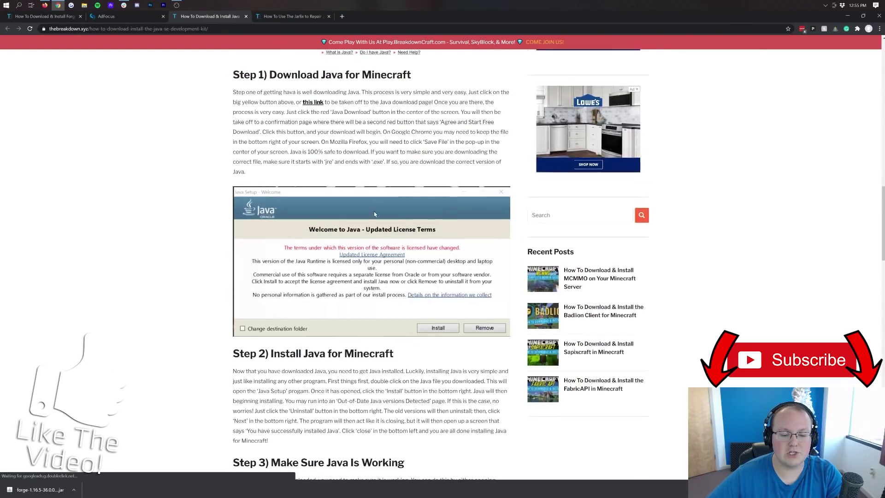
{"action": "scroll", "coordinate": [357, 264], "scroll_direction": "down", "scroll_amount": 2}
{"action": "scroll", "coordinate": [357, 264], "scroll_direction": "up", "scroll_amount": 1}
{"action": "scroll", "coordinate": [357, 264], "scroll_direction": "up", "scroll_amount": 15}
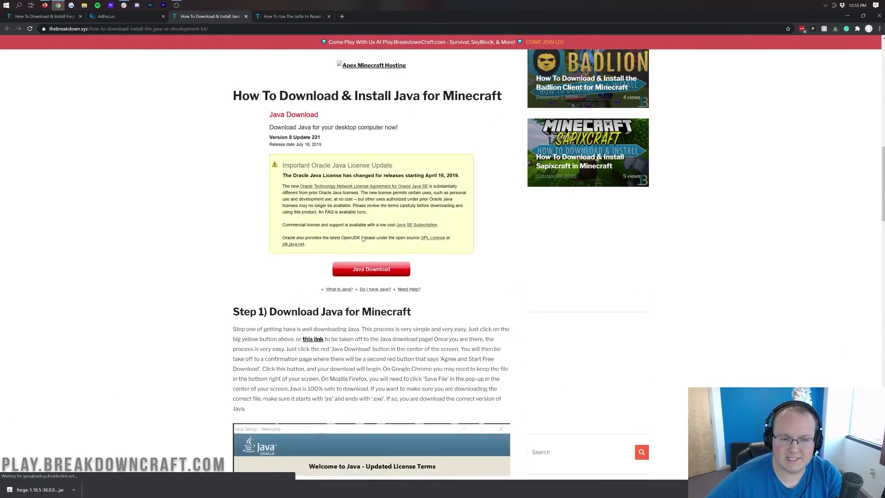
{"action": "scroll", "coordinate": [373, 216], "scroll_direction": "up", "scroll_amount": 2}
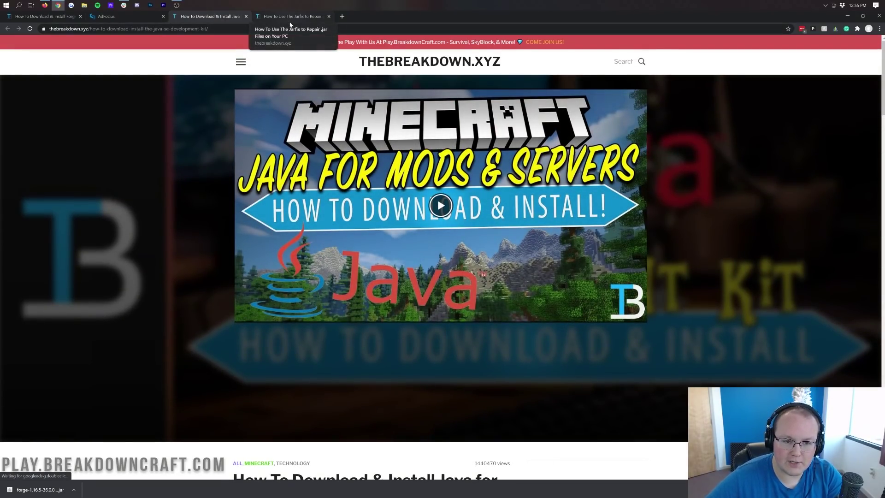
Examine the Jarfix article's download link and steps for repairing .jar files, and minimize the browser
{"action": "left_click", "coordinate": [292, 18]}
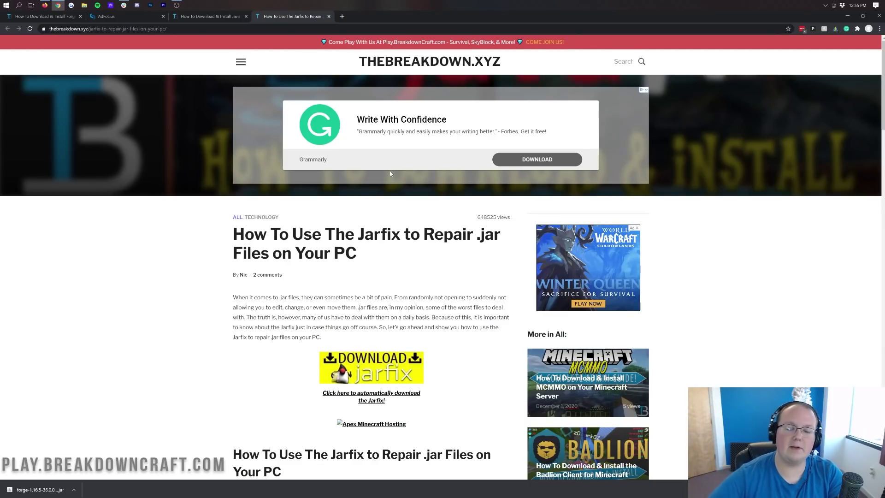
{"action": "scroll", "coordinate": [380, 242], "scroll_direction": "down", "scroll_amount": 13}
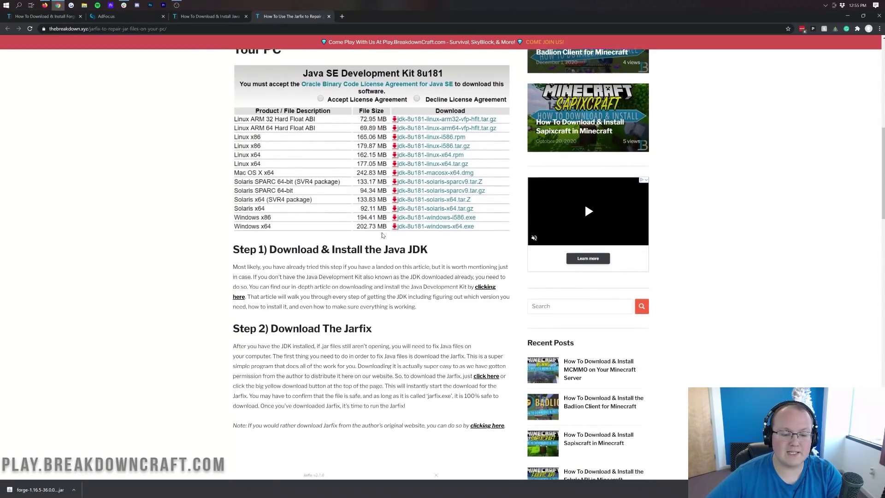
{"action": "scroll", "coordinate": [382, 232], "scroll_direction": "up", "scroll_amount": 13}
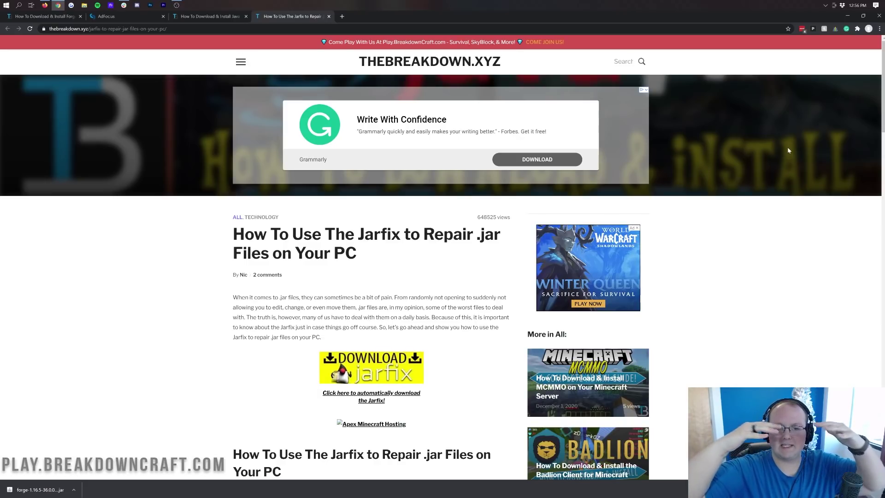
{"action": "left_click", "coordinate": [848, 16]}
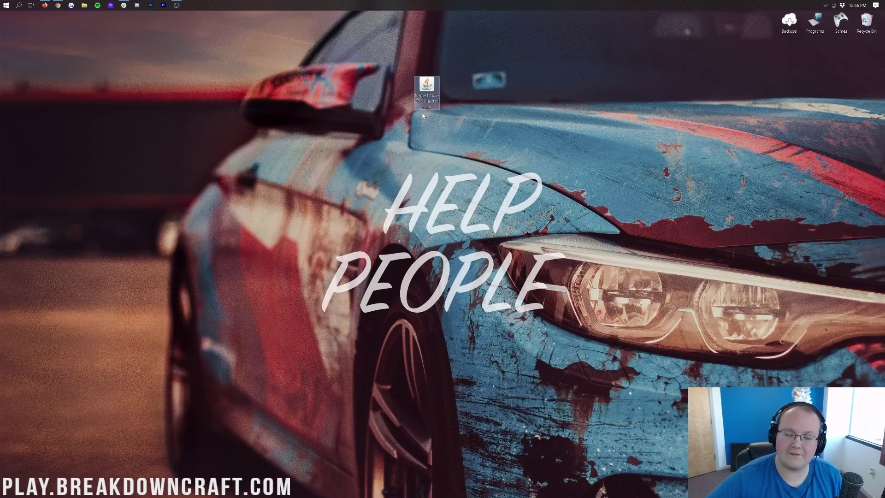
Open the Forge installer file on the desktop with Java(TM) Platform SE binary
{"action": "right_click", "coordinate": [430, 89]}
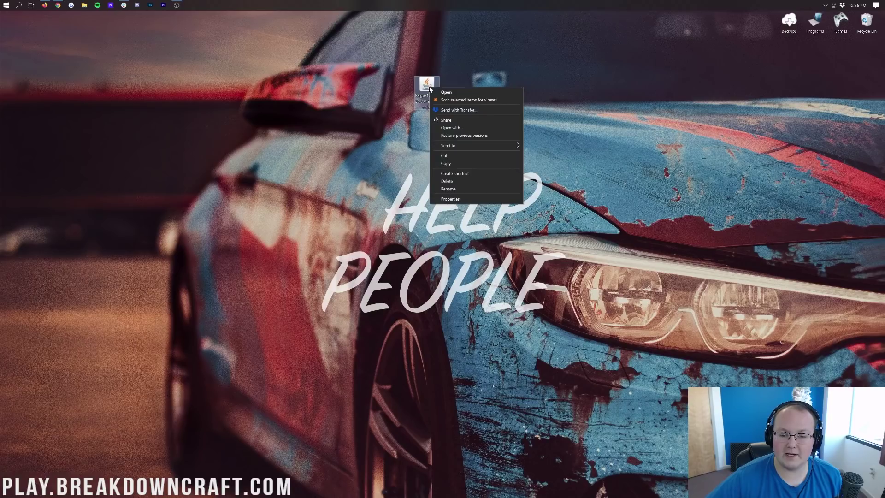
{"action": "left_click", "coordinate": [461, 128]}
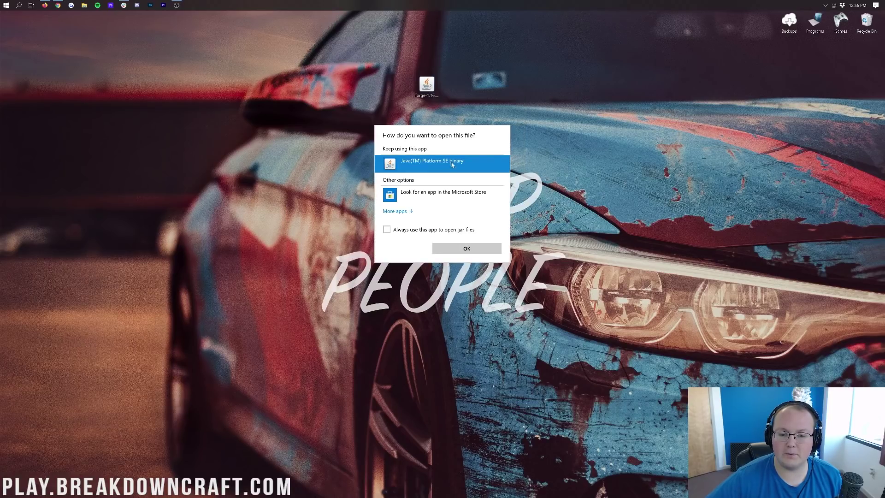
{"action": "left_click", "coordinate": [464, 249]}
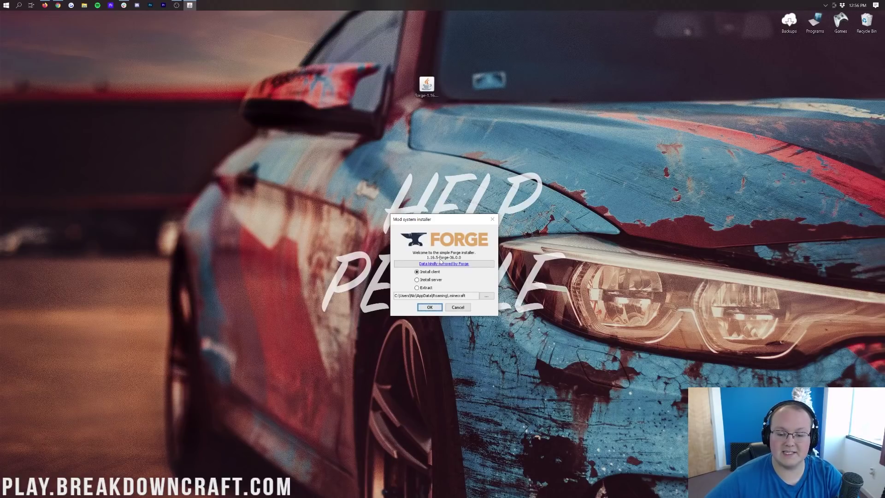
Install the Forge client into the default .minecraft folder and dismiss the completion message
{"action": "left_click", "coordinate": [421, 273]}
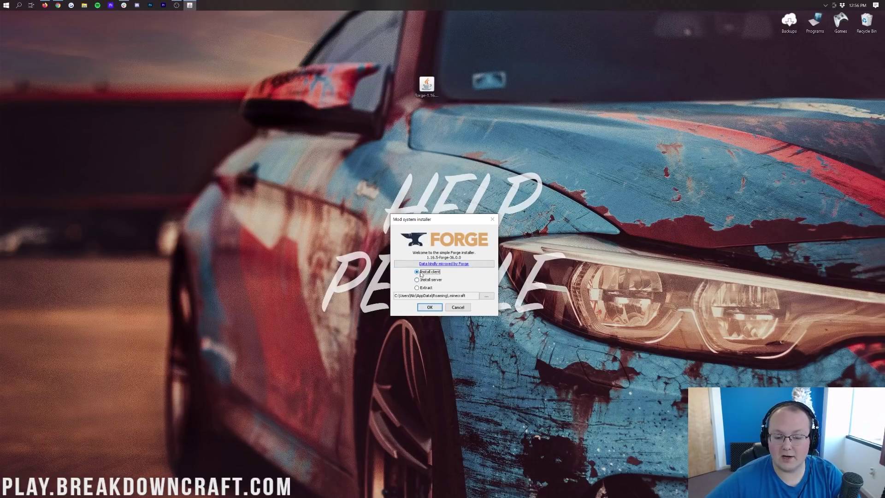
{"action": "left_click", "coordinate": [430, 308]}
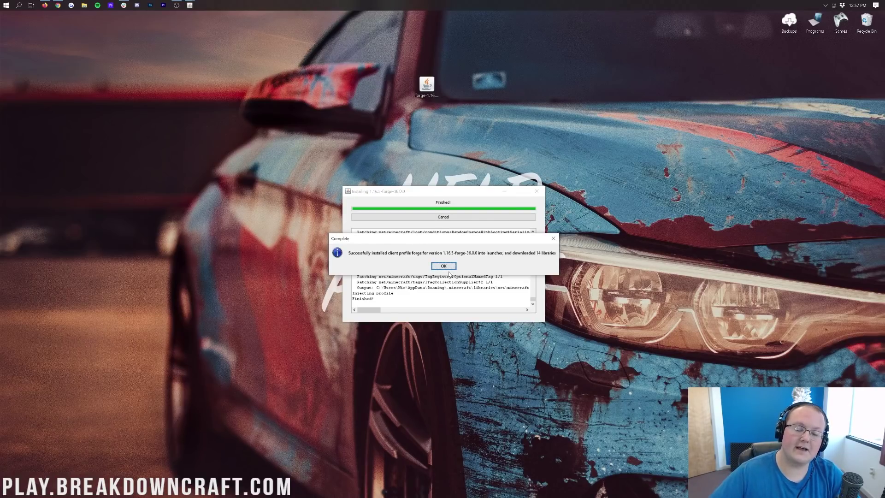
{"action": "left_click", "coordinate": [444, 266]}
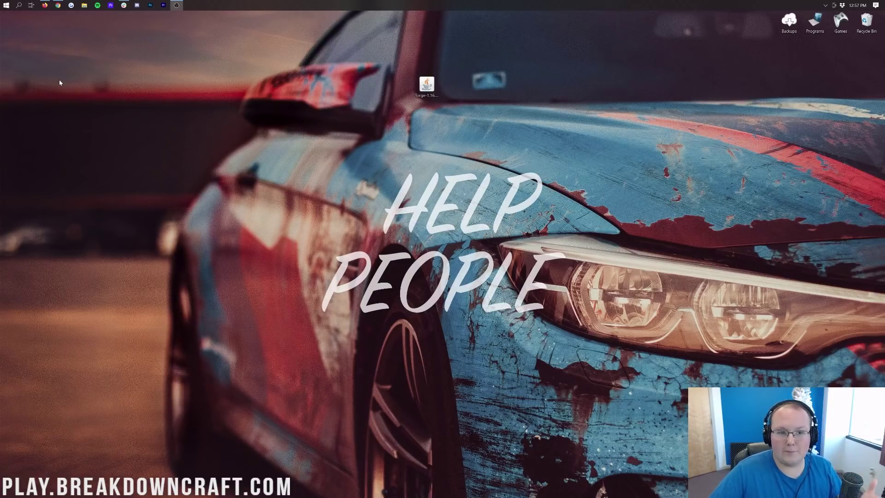
Find the Minecraft Launcher through a system search for "min" and open it
{"action": "left_click", "coordinate": [5, 4]}
{"action": "type", "text": "min"}
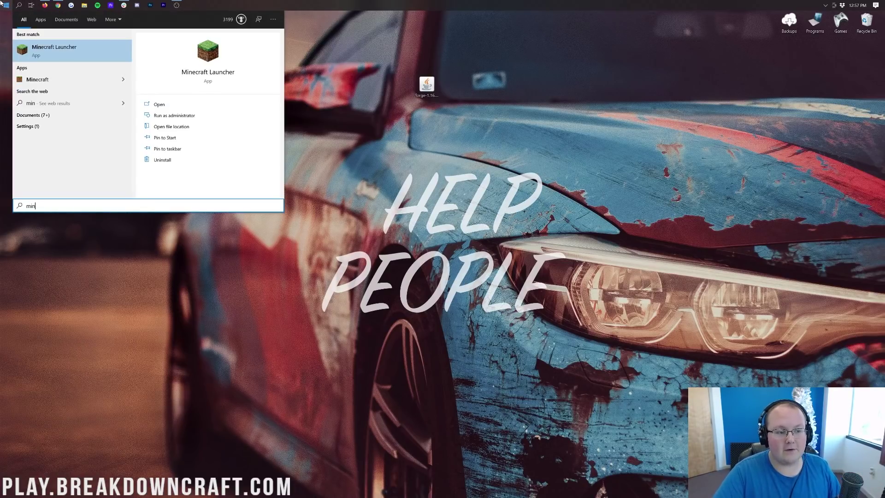
{"action": "left_click", "coordinate": [45, 44]}
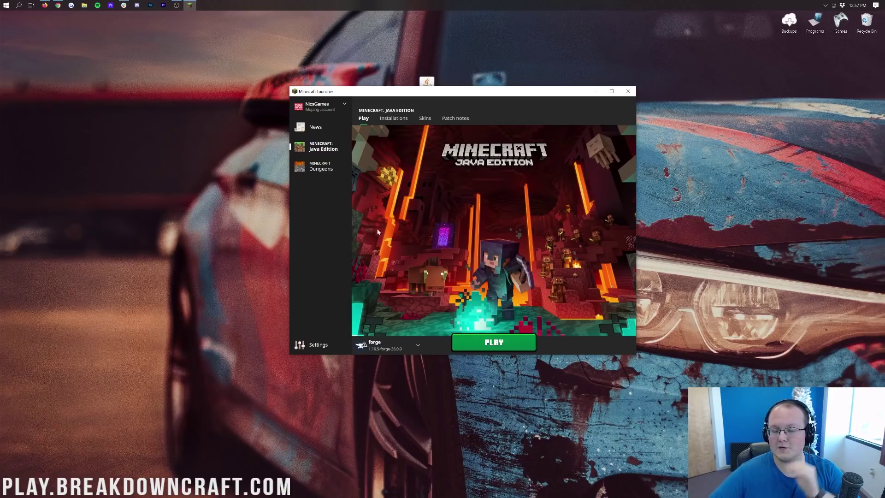
Check the launcher's selectable game profiles for forge, keeping the current selection
{"action": "left_click", "coordinate": [411, 347]}
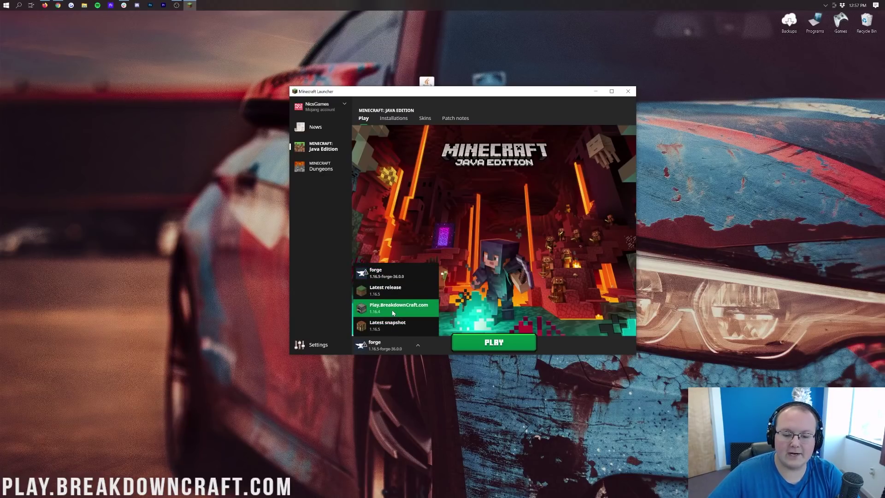
{"action": "left_click", "coordinate": [415, 345]}
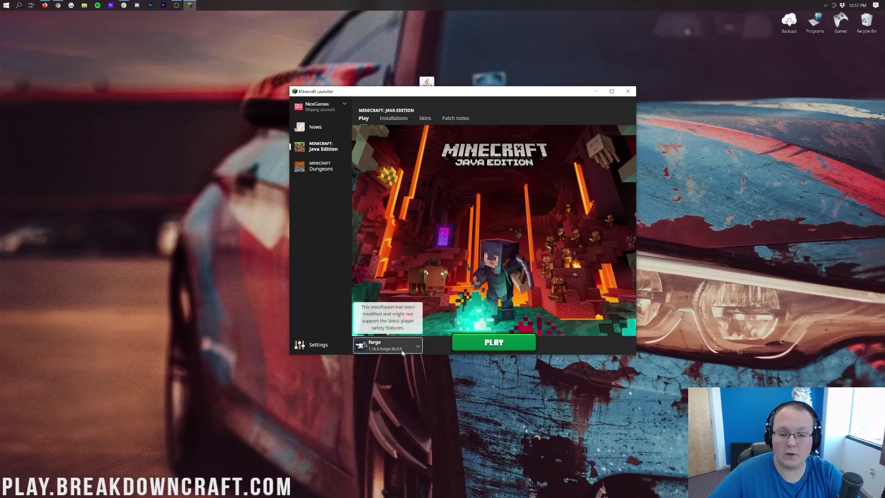
{"action": "left_click", "coordinate": [416, 345]}
{"action": "left_click", "coordinate": [434, 223]}
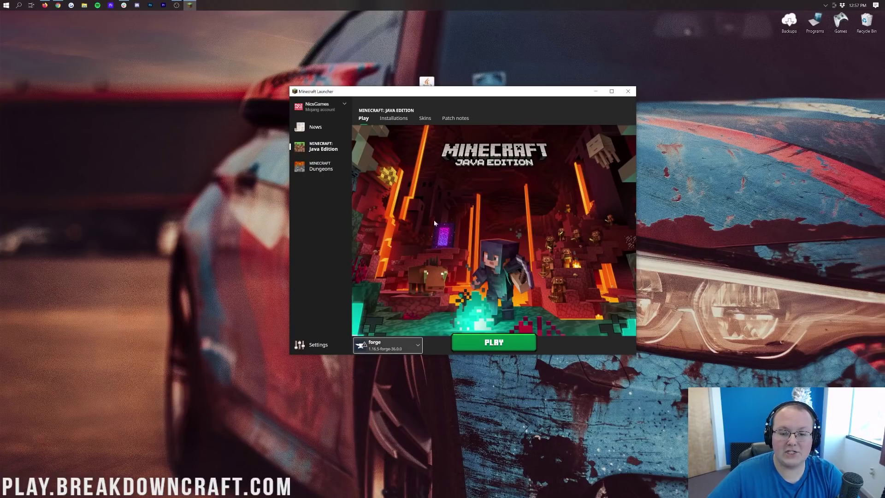
Show the Java Edition installations and toggle the Modded versions filter, leaving it enabled
{"action": "left_click", "coordinate": [393, 118]}
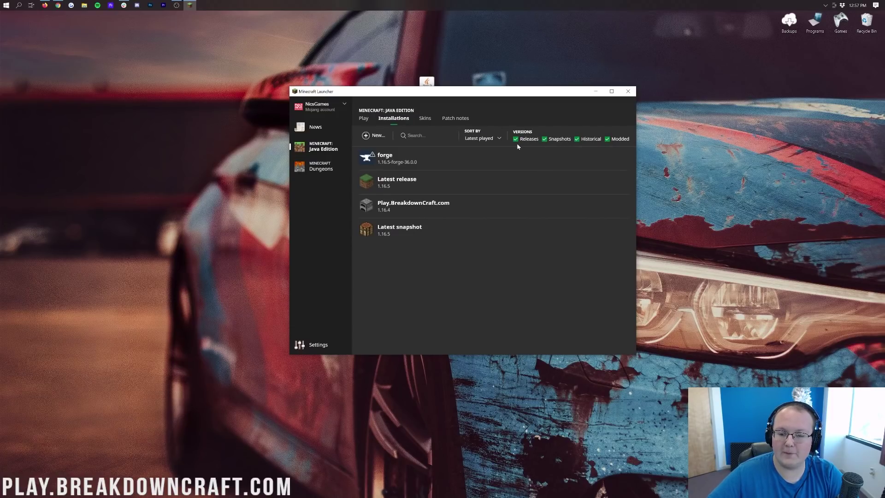
{"action": "mouse_move", "coordinate": [604, 153]}
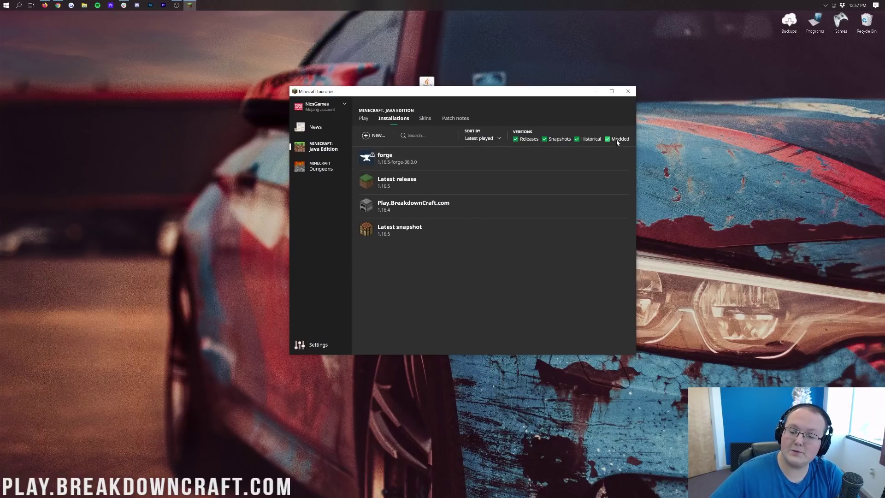
{"action": "left_click", "coordinate": [618, 140]}
{"action": "left_click", "coordinate": [620, 142]}
{"action": "mouse_move", "coordinate": [433, 170]}
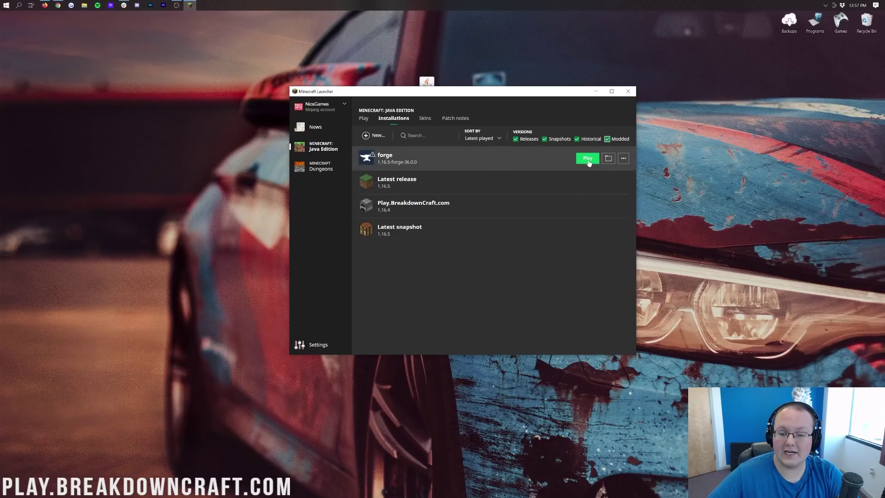
Start a new Java Edition installation and name it Play.BreakdownCraft.com
{"action": "left_click", "coordinate": [373, 136]}
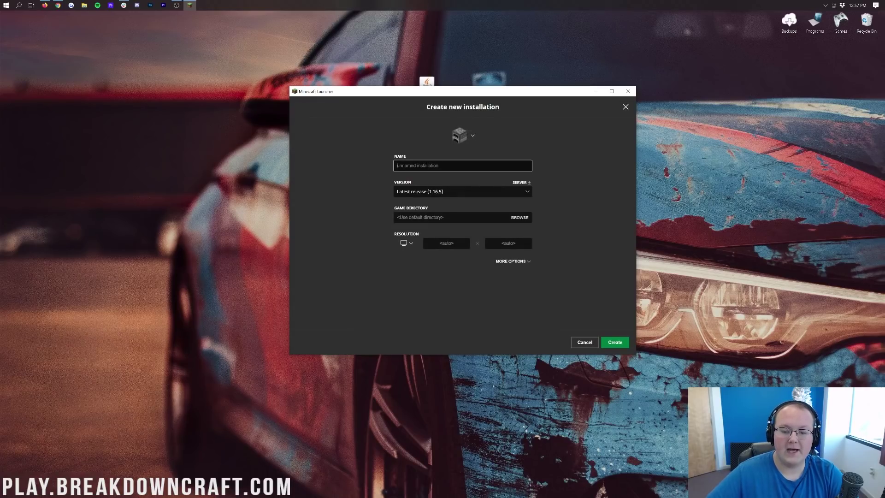
{"action": "type", "text": "Play.BreakdownCraft.com"}
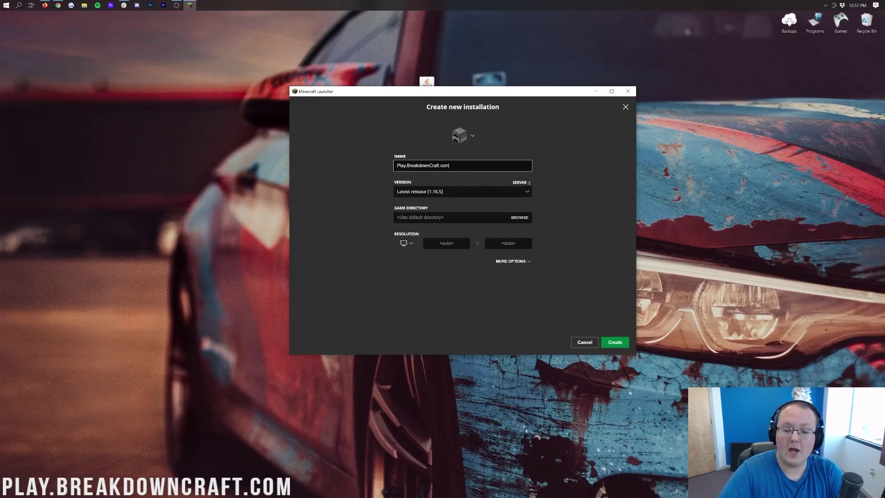
{"action": "key", "text": "ctrl+a"}
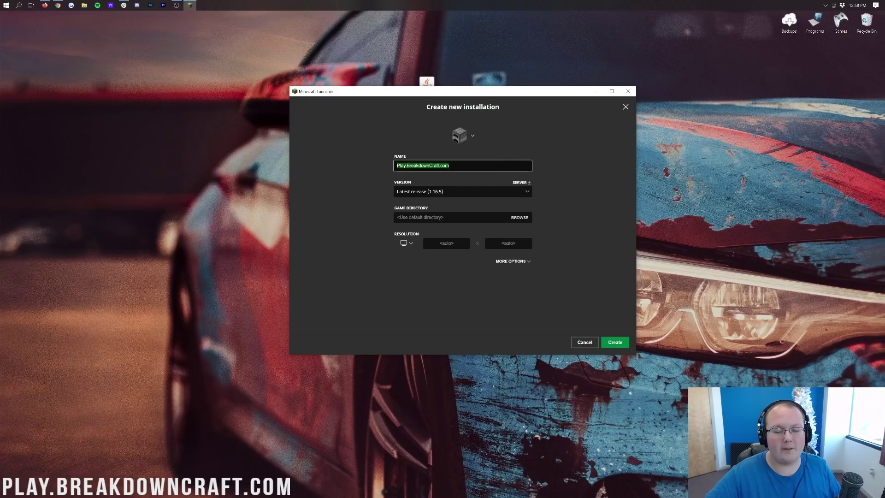
{"action": "left_click", "coordinate": [471, 179]}
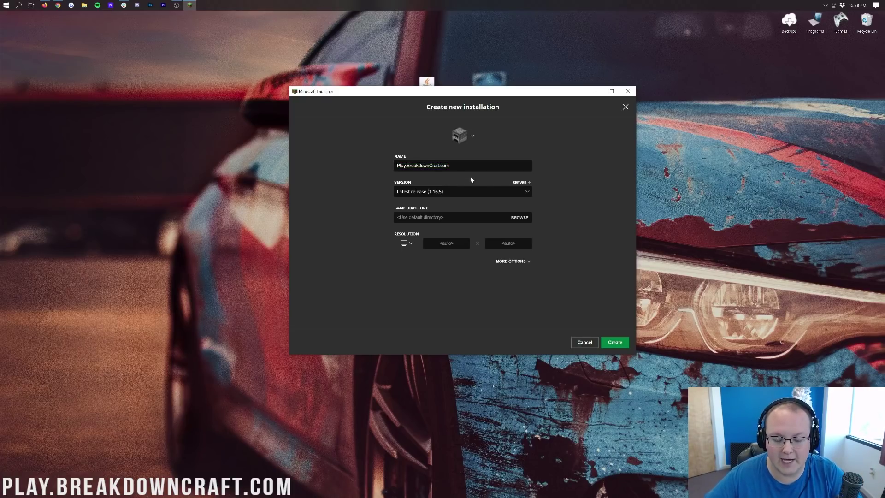
Look through the available game versions and set the new installation's version to release 1.16.5-forge-36.0.0
{"action": "left_click", "coordinate": [440, 194]}
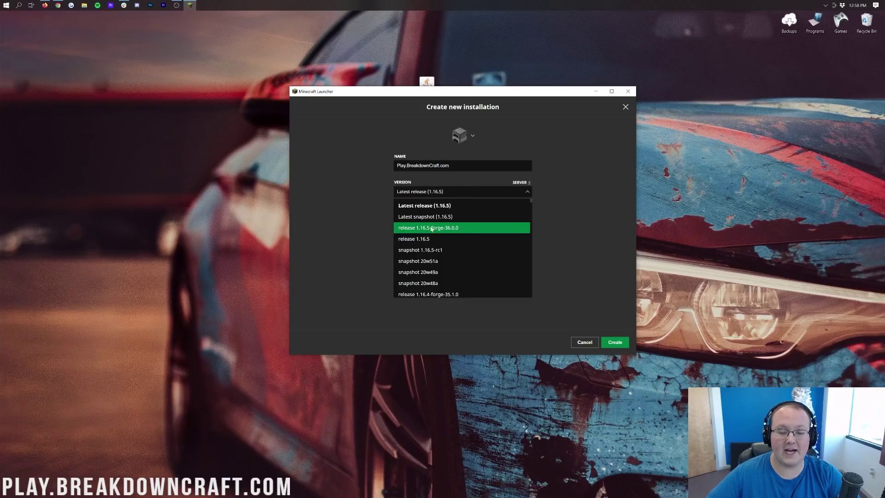
{"action": "scroll", "coordinate": [447, 228], "scroll_direction": "down", "scroll_amount": 5}
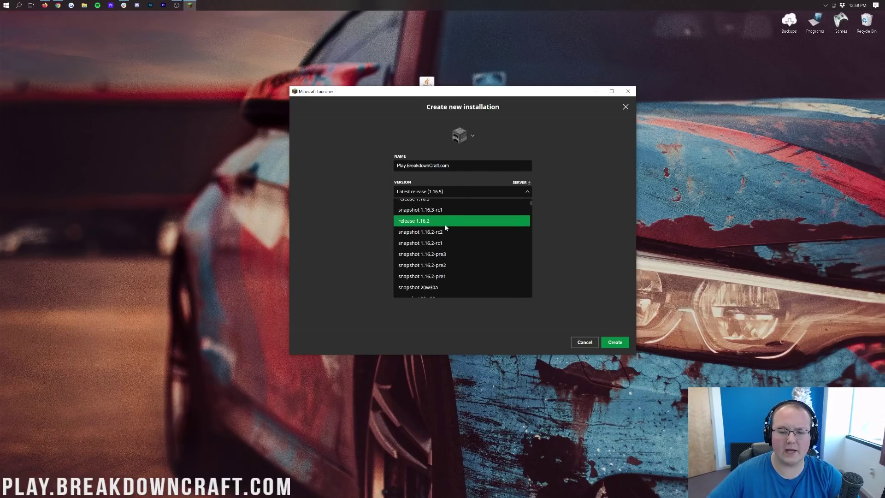
{"action": "scroll", "coordinate": [530, 208], "scroll_direction": "down", "scroll_amount": 8}
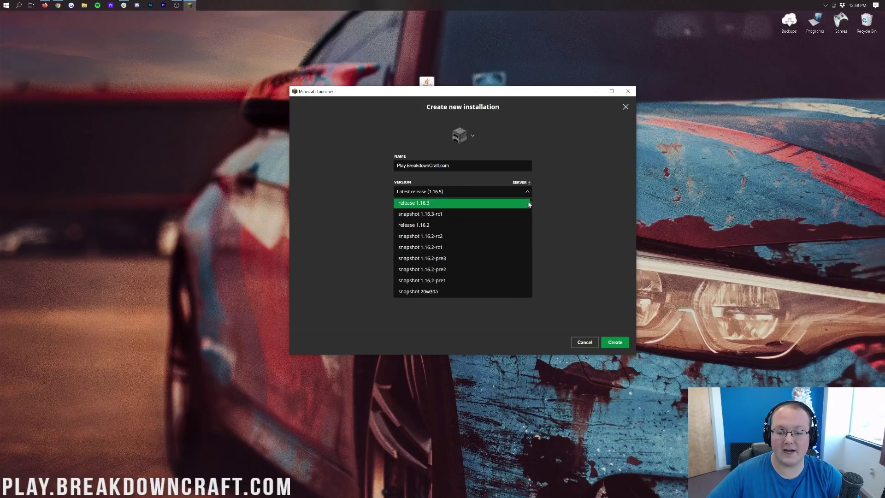
{"action": "left_click_drag", "start_coordinate": [530, 219], "coordinate": [534, 297]}
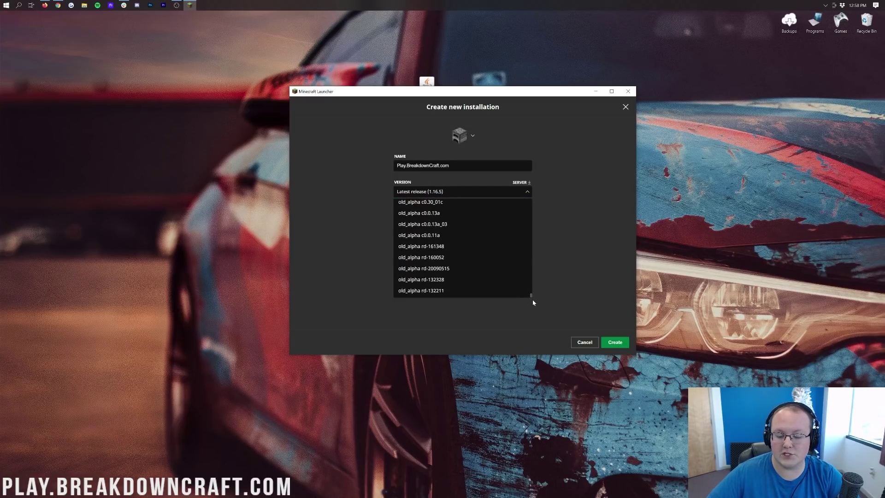
{"action": "left_click_drag", "start_coordinate": [532, 296], "coordinate": [518, 197]}
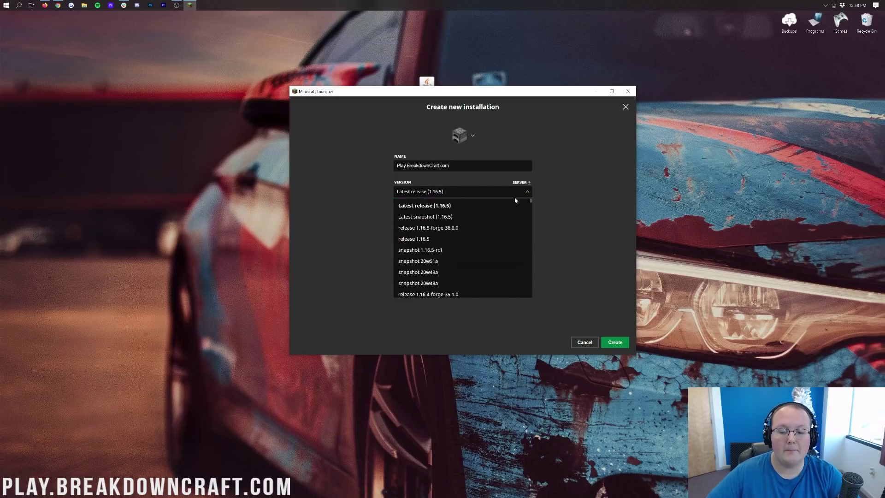
{"action": "left_click", "coordinate": [453, 228]}
Set the installation's resolution to 1920x1080 and create the installation
{"action": "left_click", "coordinate": [407, 243]}
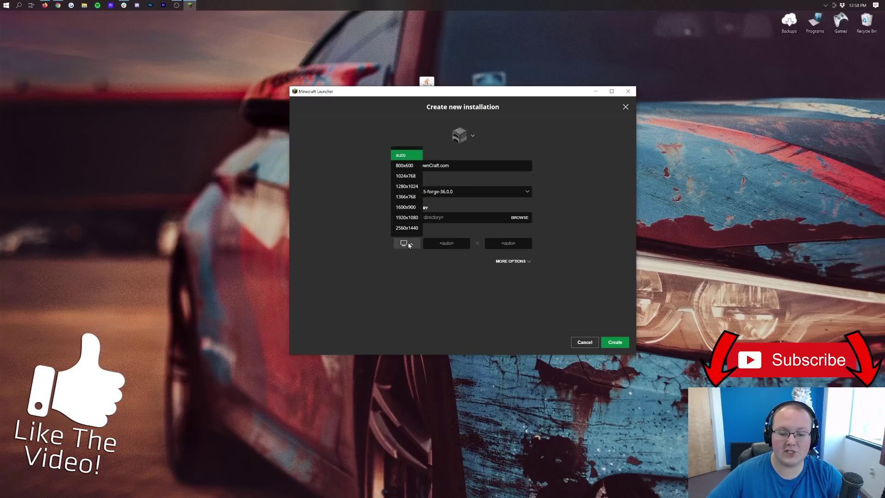
{"action": "left_click", "coordinate": [406, 217]}
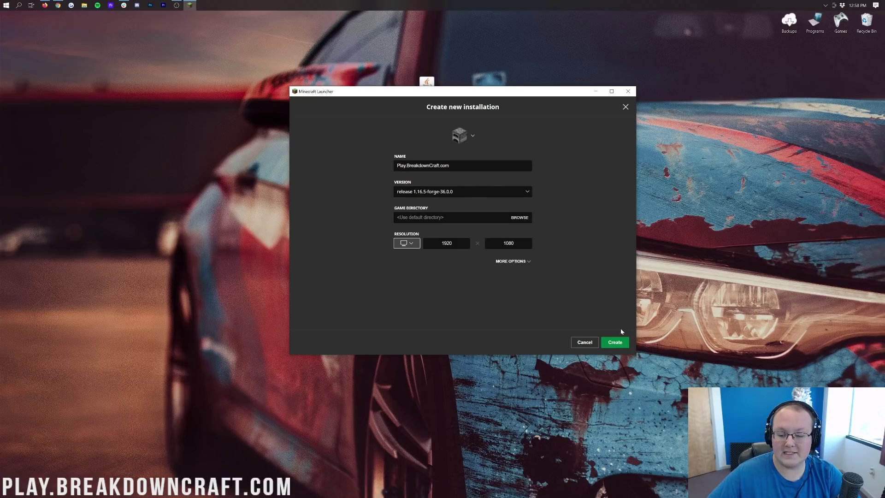
{"action": "left_click", "coordinate": [613, 343]}
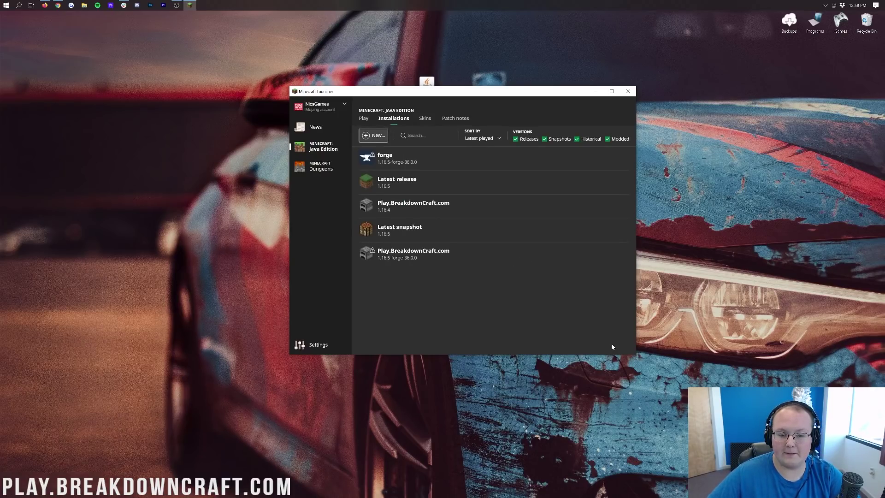
Launch the Play.BreakdownCraft.com installation on 1.16.5-forge-36.0.0, accepting the modded-game risks and suppressing further warnings for it
{"action": "mouse_move", "coordinate": [414, 258]}
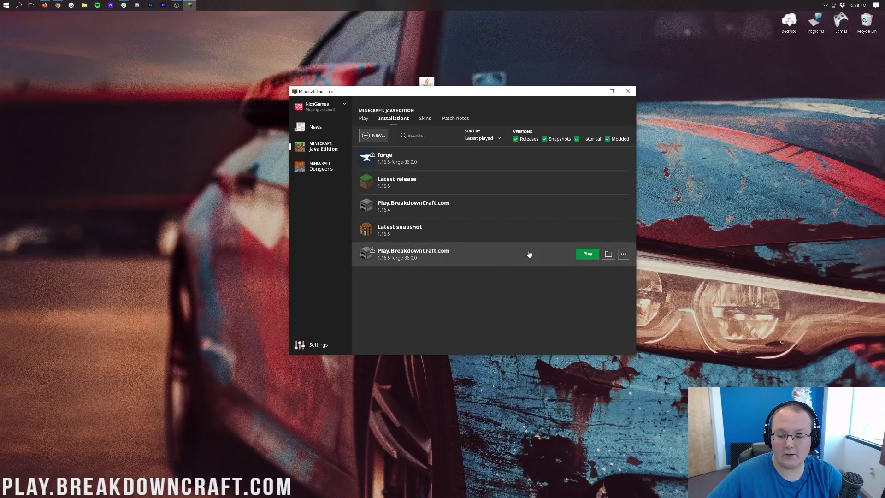
{"action": "left_click", "coordinate": [588, 254]}
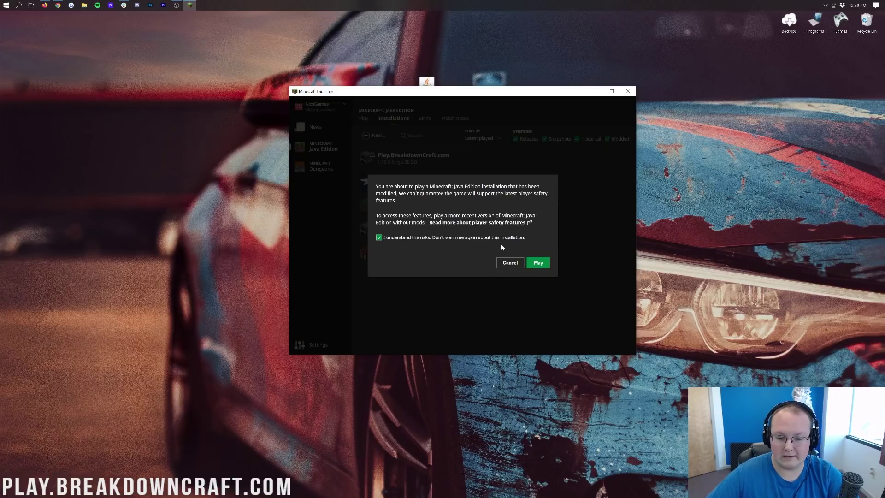
{"action": "left_click", "coordinate": [538, 263]}
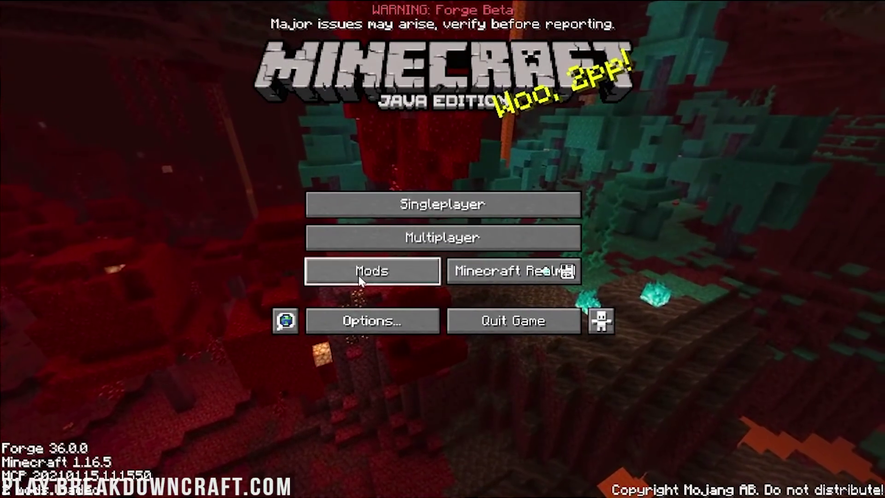
Check the game's mod list, view the Forge entry's details, and return to the title screen
{"action": "left_click", "coordinate": [373, 278]}
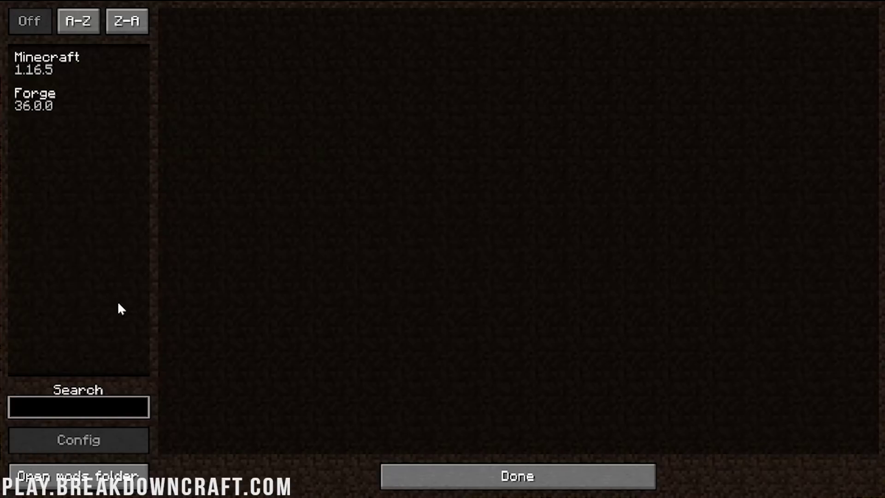
{"action": "left_click", "coordinate": [82, 71]}
{"action": "left_click", "coordinate": [79, 99]}
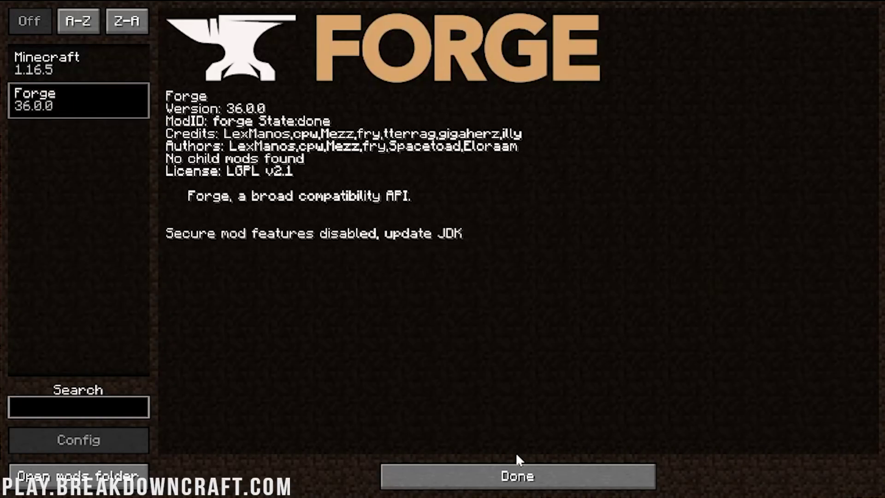
{"action": "left_click", "coordinate": [515, 479]}
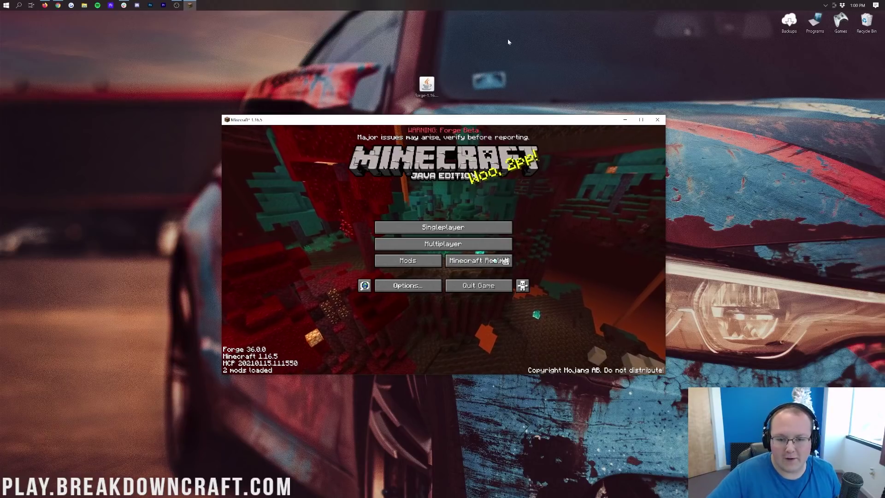
Show the multiplayer server list and point out the Play.BreakdownCraft.com server
{"action": "left_click_drag", "start_coordinate": [427, 84], "coordinate": [425, 84]}
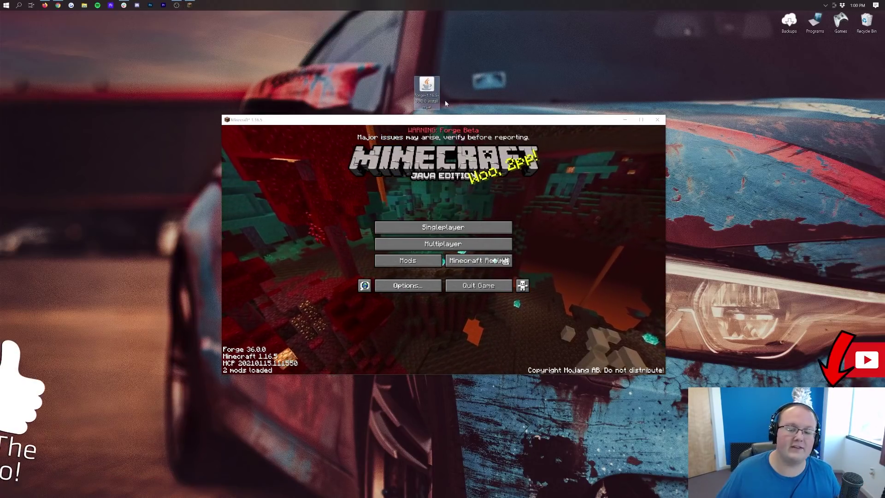
{"action": "left_click", "coordinate": [480, 244]}
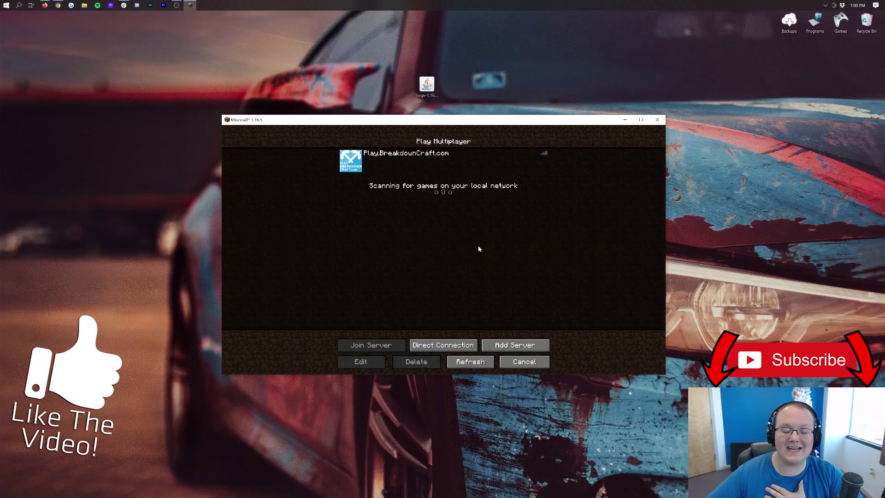
{"action": "mouse_move", "coordinate": [367, 160]}
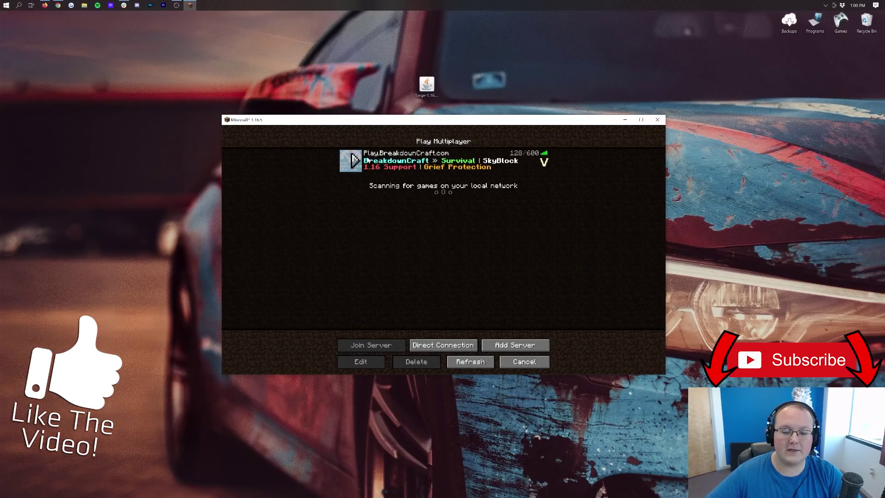